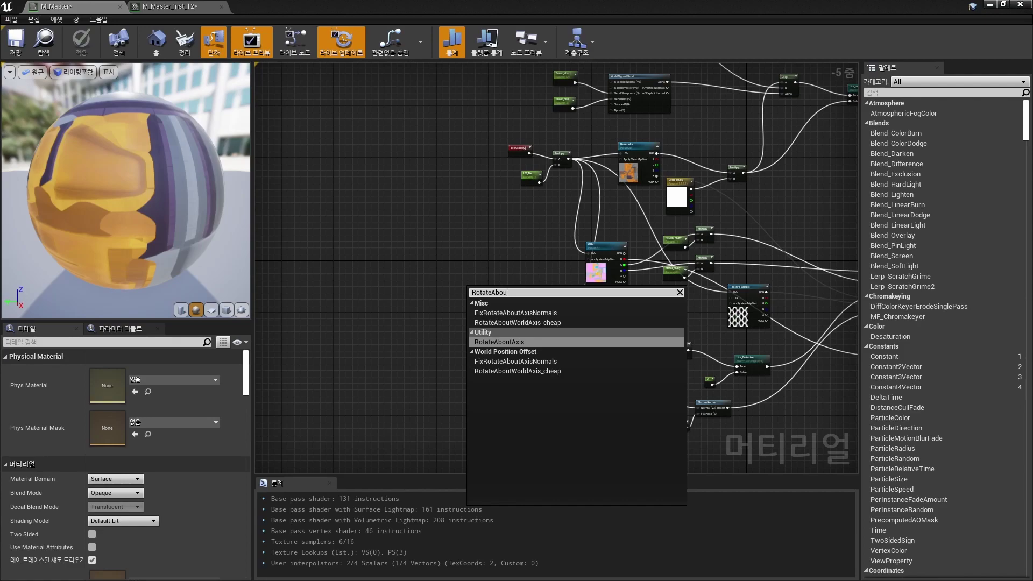
# Add a RotateAboutAxis node in the empty area of the material graph, with free space before it for its inputs
pyautogui.press('Return')
pyautogui.scroll(4, 471, 259)
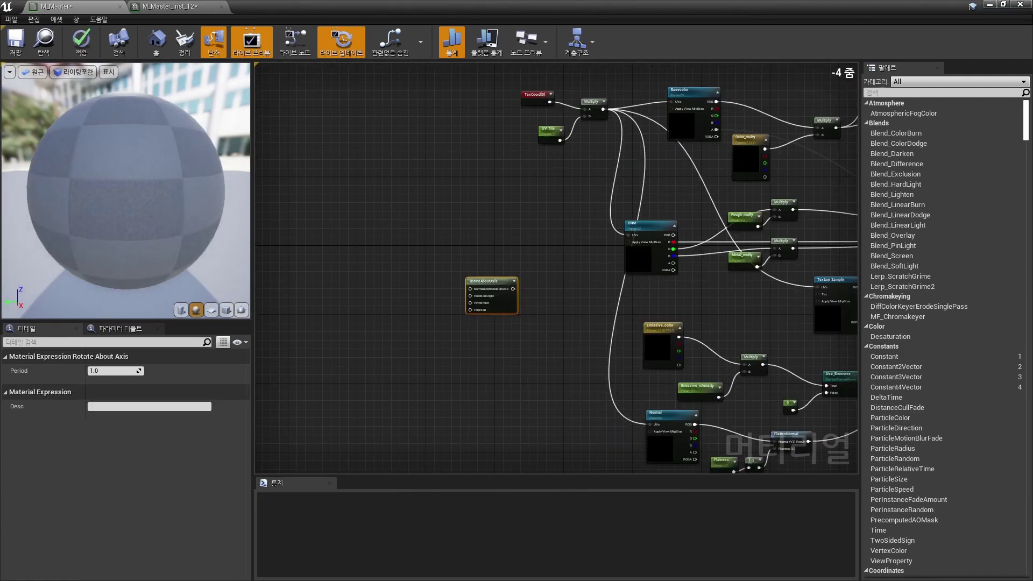
pyautogui.scroll(1, 464, 297)
pyautogui.moveTo(493, 254); pyautogui.dragTo(507, 248)
pyautogui.moveTo(438, 252); pyautogui.dragTo(541, 248, button='right')
pyautogui.moveTo(635, 242); pyautogui.dragTo(591, 241)
pyautogui.click(530, 215)
pyautogui.moveTo(530, 215); pyautogui.dragTo(599, 216, button='right')
# Add a Time node to the graph ahead of the RotateAboutAxis node
pyautogui.rightClick(351, 226)
pyautogui.write('time')
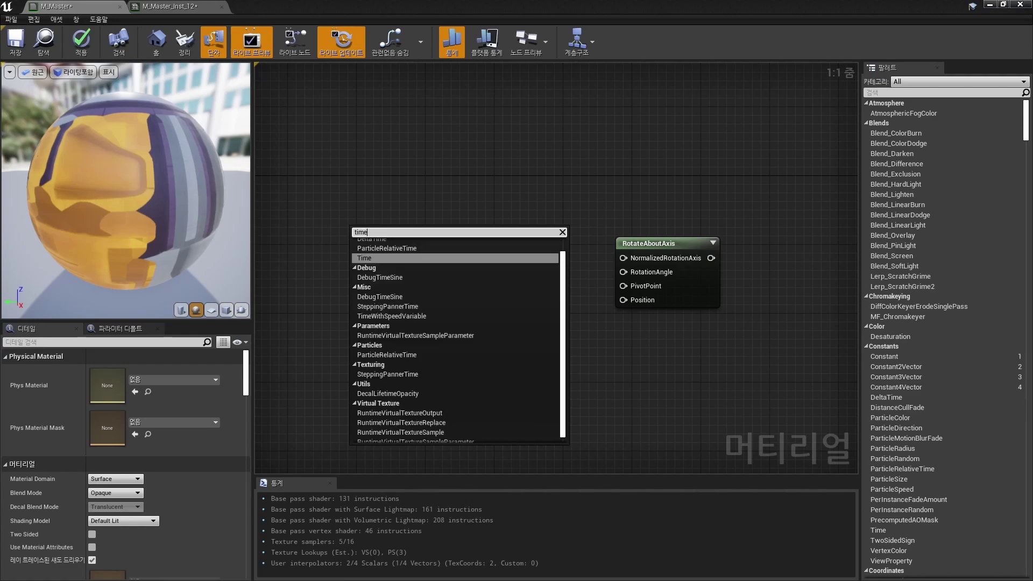
pyautogui.press('Return')
pyautogui.moveTo(374, 236); pyautogui.dragTo(346, 222)
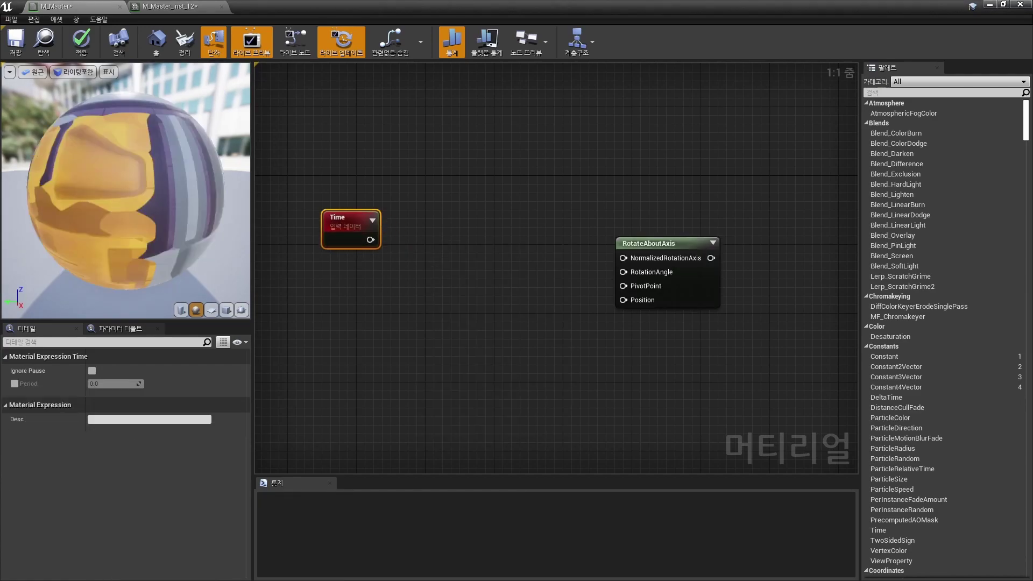
# Add a Multiply node and a scalar constant, feeding Time into input A and the constant into input B
pyautogui.press('m')
pyautogui.click(424, 242)
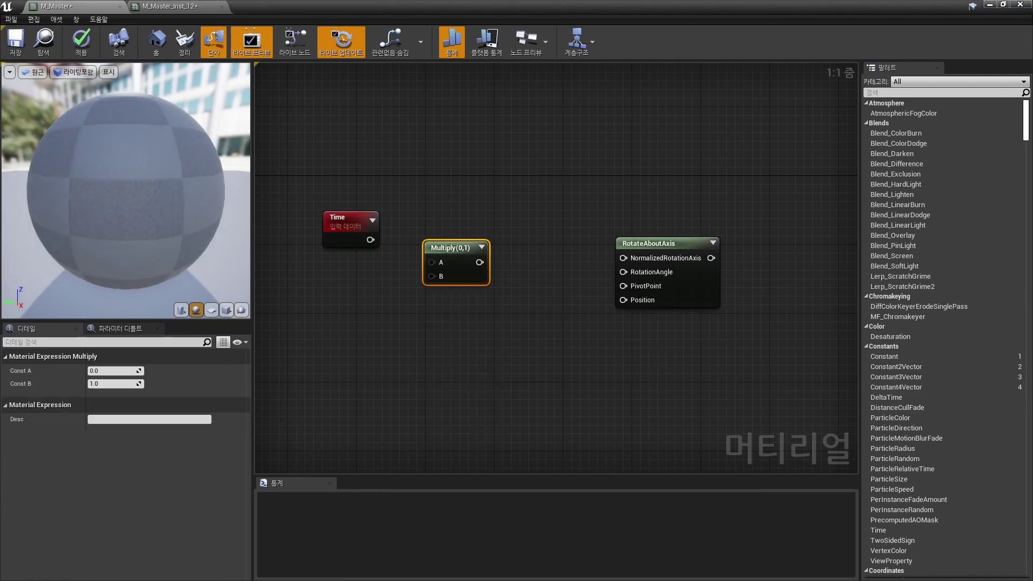
pyautogui.click(331, 304)
pyautogui.moveTo(370, 240); pyautogui.dragTo(432, 262)
pyautogui.moveTo(349, 323); pyautogui.dragTo(432, 276)
# Convert the constant into a parameter named Rotation_speed with a default value of 0.3 and align it below the Time node
pyautogui.rightClick(338, 313)
pyautogui.click(371, 356)
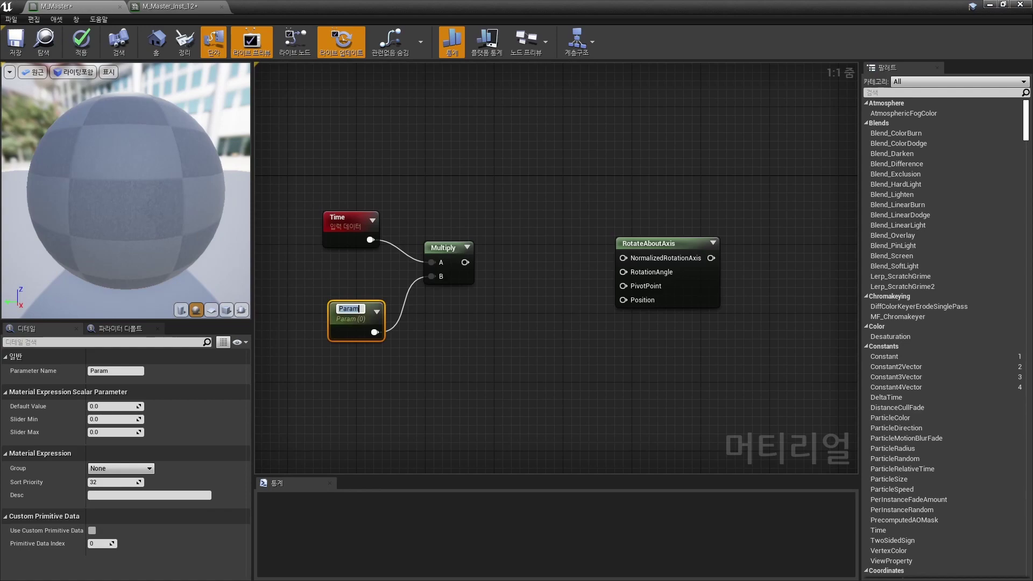
pyautogui.write('Rotation_speed')
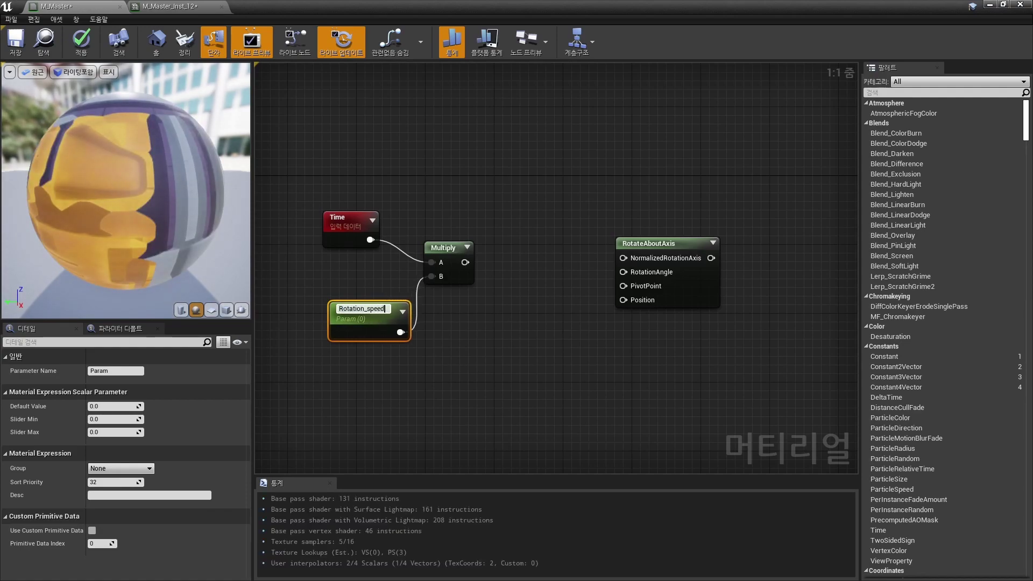
pyautogui.press('Return')
pyautogui.click(119, 408)
pyautogui.write('0.3')
pyautogui.press('Return')
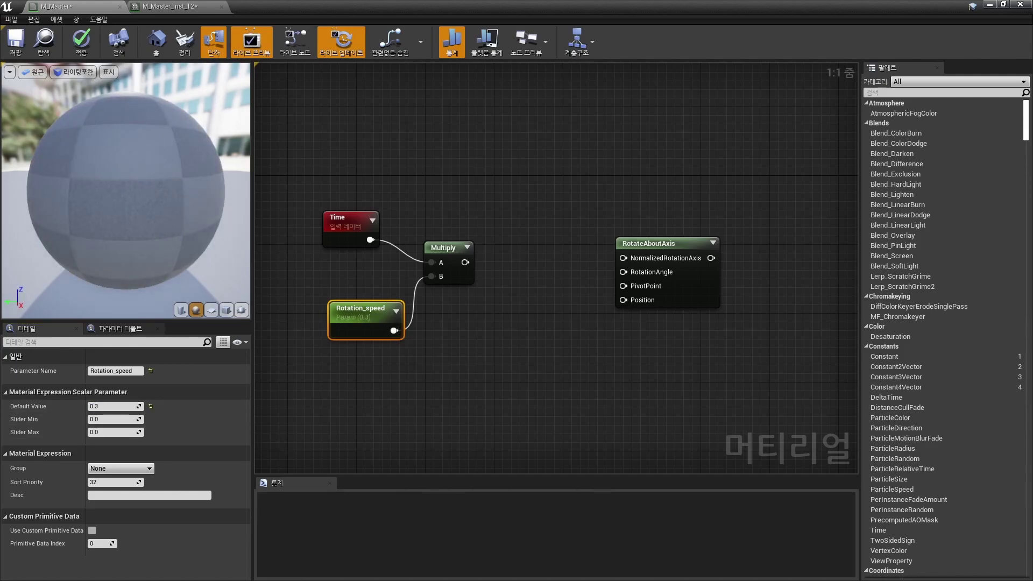
pyautogui.moveTo(376, 323); pyautogui.dragTo(361, 318)
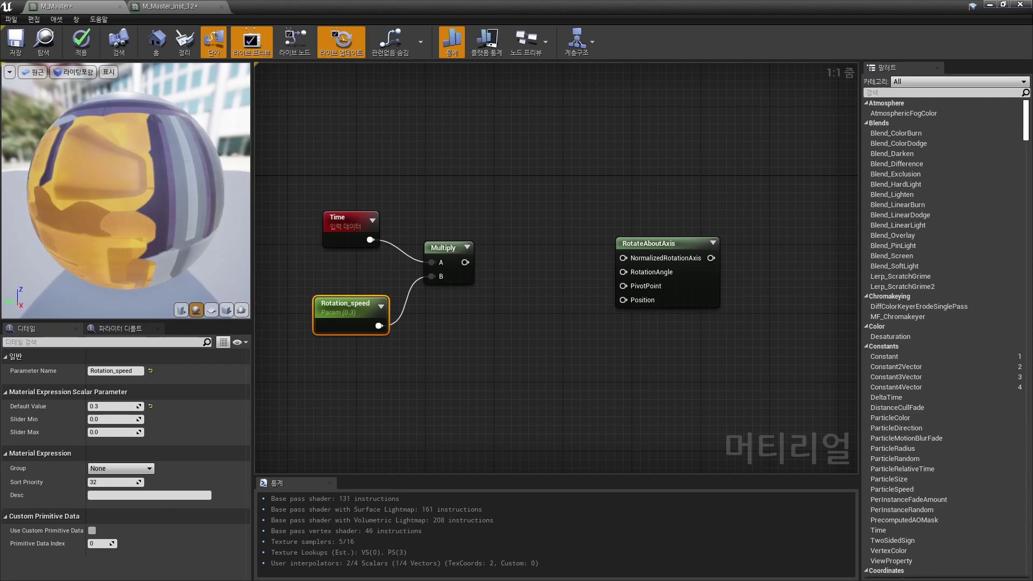
# Connect Multiply to RotationAngle, and feed PivotPoint from the Object Pivot Location of a new ObjectPivotPoint node
pyautogui.moveTo(465, 262); pyautogui.dragTo(624, 271)
pyautogui.rightClick(489, 333)
pyautogui.write('object')
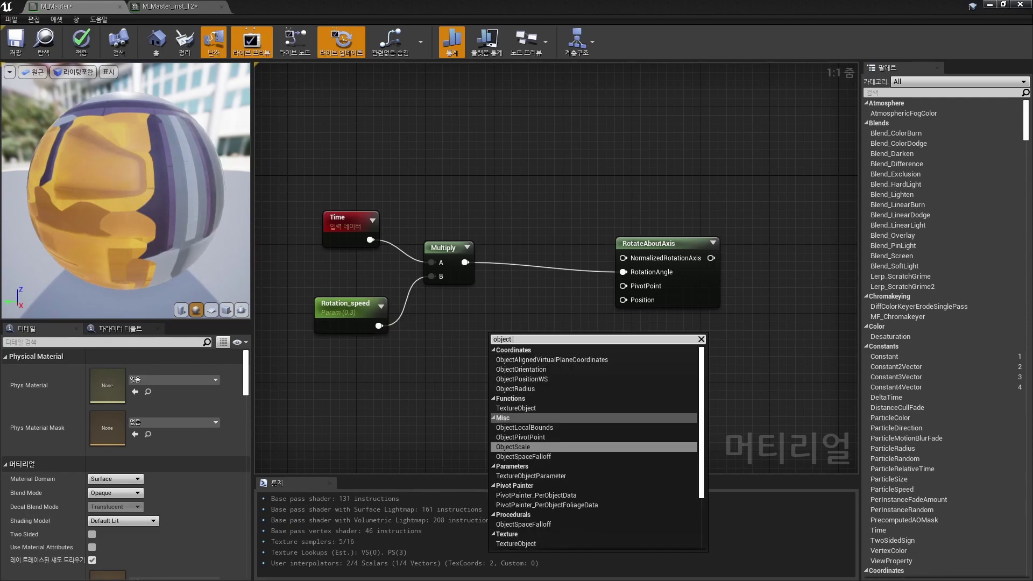
pyautogui.write('pivo')
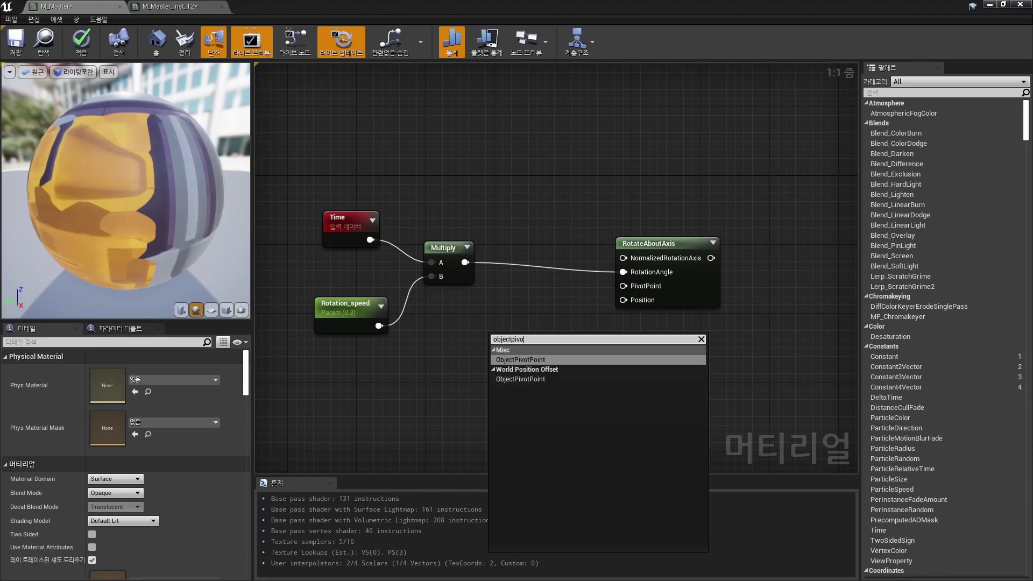
pyautogui.press('Return')
pyautogui.click(504, 310)
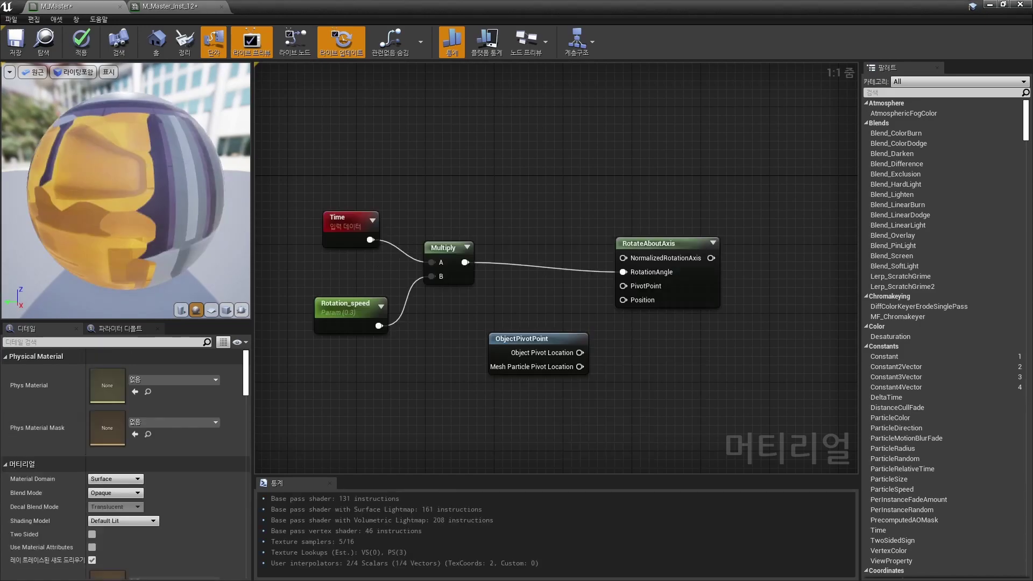
pyautogui.moveTo(512, 337); pyautogui.dragTo(467, 338)
pyautogui.click(501, 309)
pyautogui.moveTo(534, 352); pyautogui.dragTo(624, 286)
# Add a WorldPosition node and connect it to the Position input of RotateAboutAxis
pyautogui.moveTo(446, 190); pyautogui.dragTo(446, 182, button='right')
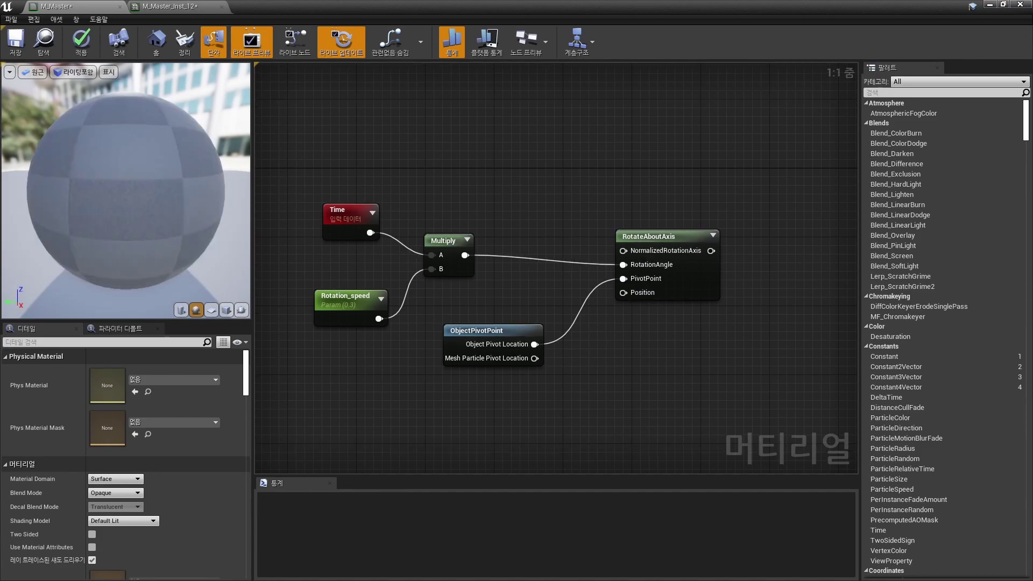
pyautogui.rightClick(445, 183)
pyautogui.write('Worldposition')
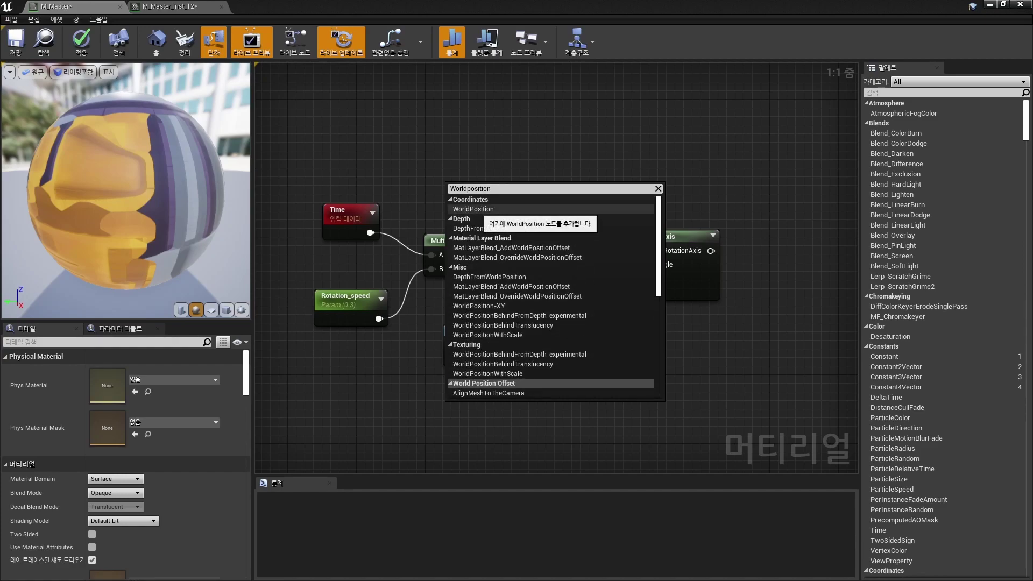
pyautogui.click(474, 209)
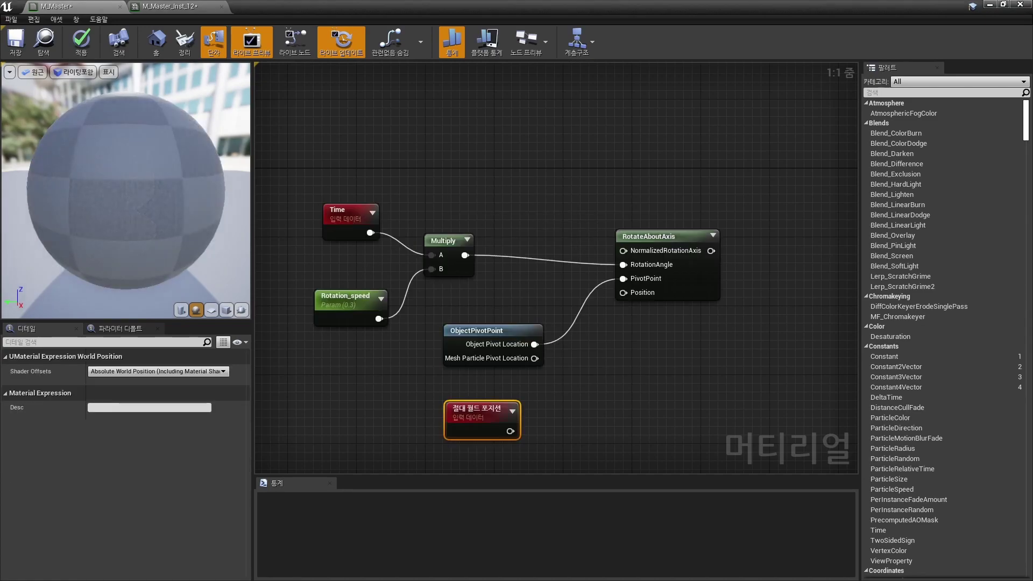
pyautogui.moveTo(500, 430); pyautogui.dragTo(624, 293)
# Add a Constant3Vector node above the Multiply node and connect it to NormalizedRotationAxis
pyautogui.moveTo(530, 194); pyautogui.dragTo(541, 251, button='right')
pyautogui.click(464, 168)
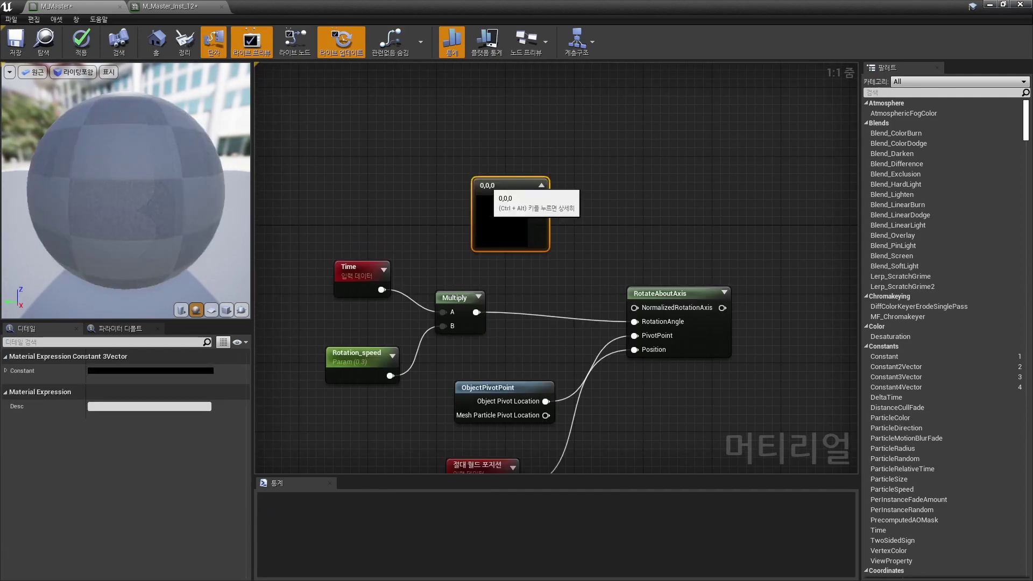
pyautogui.moveTo(529, 188); pyautogui.dragTo(634, 308)
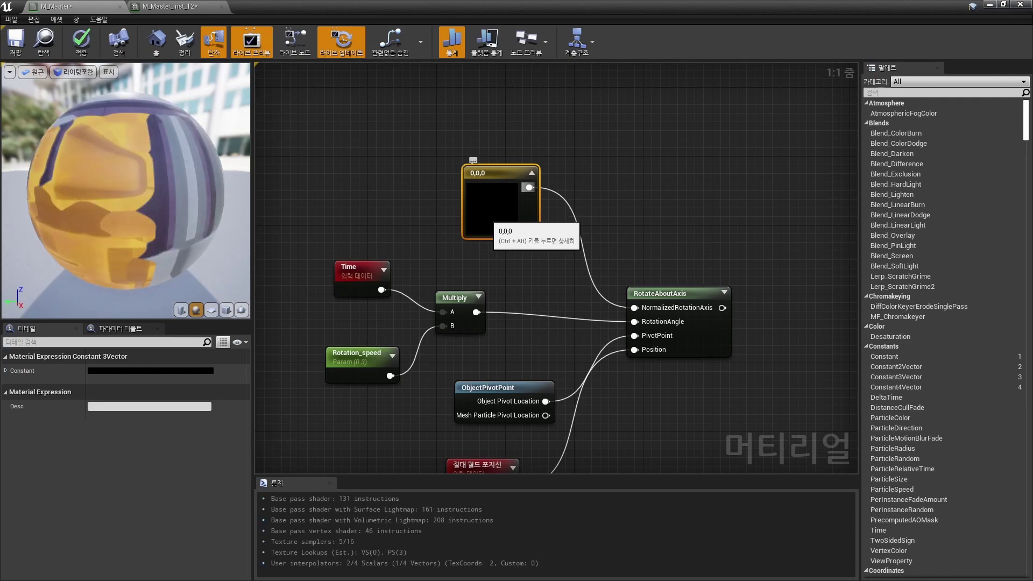
# Convert the vector constant into a parameter named RGB_rotation and set its default G value to 1
pyautogui.rightClick(487, 218)
pyautogui.click(518, 261)
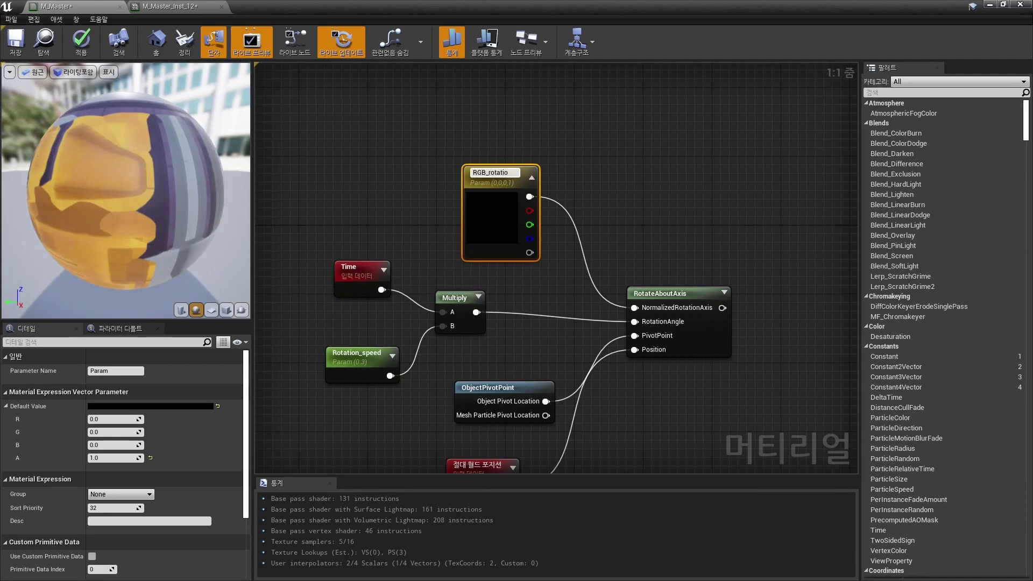
pyautogui.press('Return')
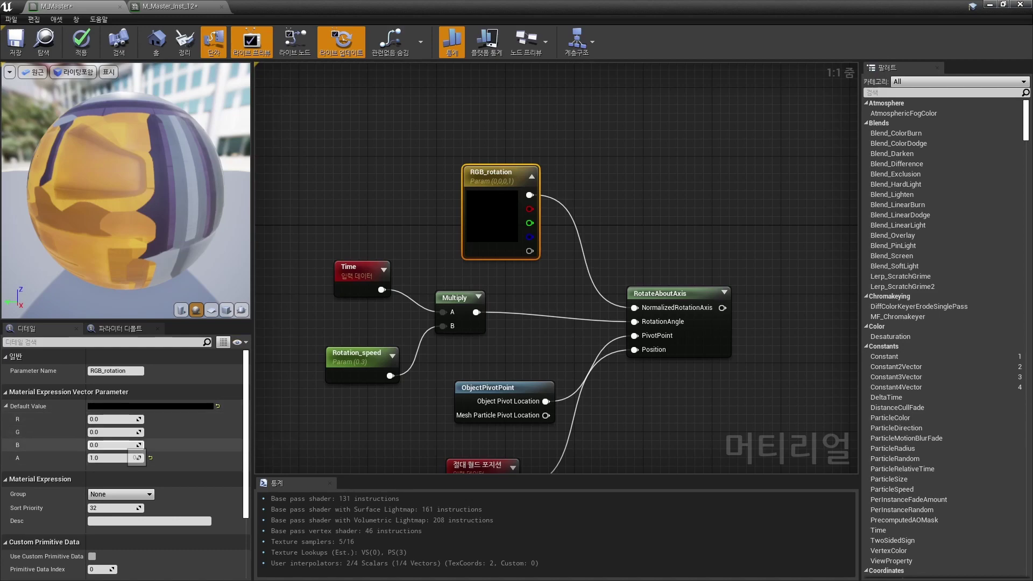
pyautogui.click(110, 432)
pyautogui.write('1')
pyautogui.press('Return')
pyautogui.click(389, 229)
pyautogui.moveTo(484, 229); pyautogui.dragTo(460, 220)
pyautogui.moveTo(530, 268); pyautogui.dragTo(480, 202, button='right')
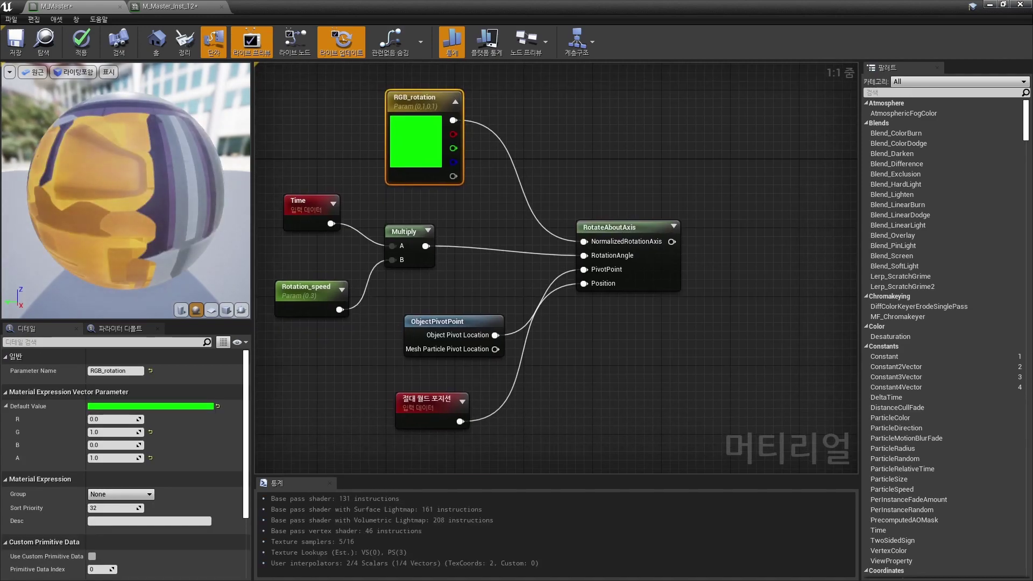
# Connect the RotateAboutAxis output to the World Position Offset input of M_Master and apply the material changes
pyautogui.scroll(-2, 479, 207)
pyautogui.moveTo(632, 251); pyautogui.dragTo(428, 291, button='right')
pyautogui.scroll(-2, 586, 278)
pyautogui.moveTo(421, 285); pyautogui.dragTo(589, 323)
pyautogui.scroll(4, 582, 302)
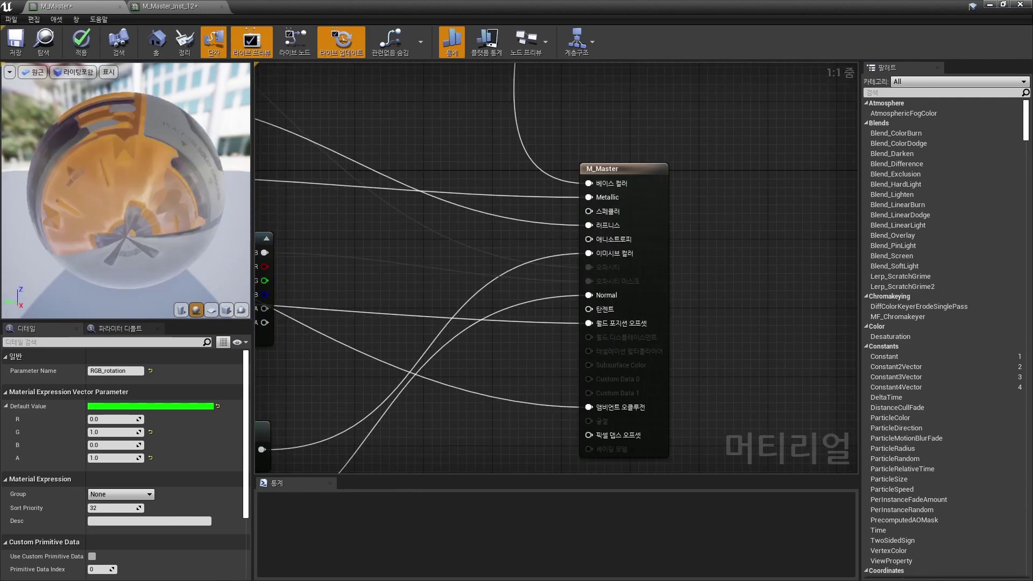
pyautogui.scroll(-5, 839, 258)
pyautogui.moveTo(507, 295); pyautogui.dragTo(480, 295, button='right')
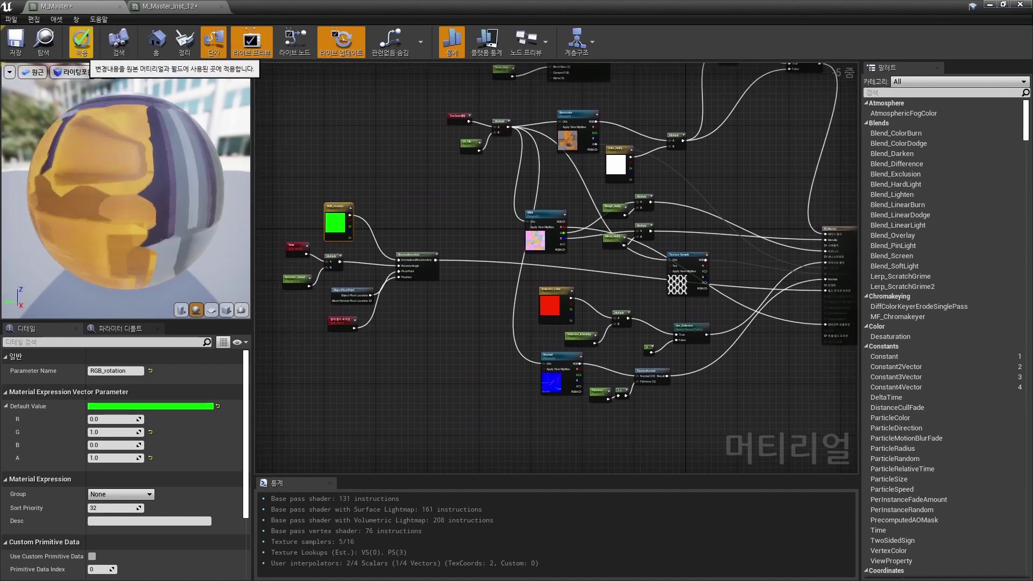
pyautogui.click(81, 42)
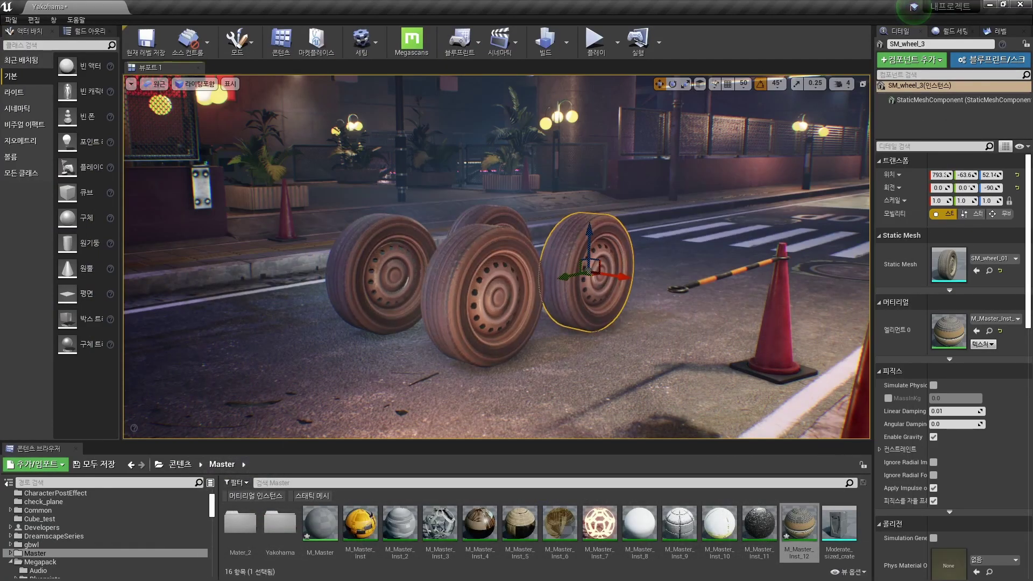
# Select the front wheel in the level and arrange an enlarged M_Master_Inst_12 window so the wheels remain in view
pyautogui.scroll(3, 497, 257)
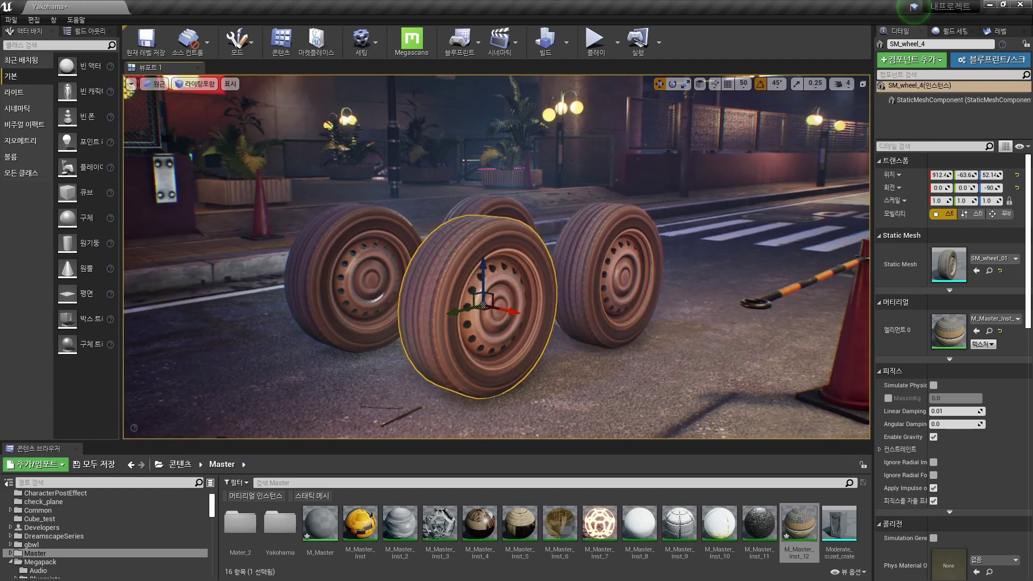
pyautogui.press('Escape')
pyautogui.moveTo(497, 257); pyautogui.dragTo(482, 281, button='right')
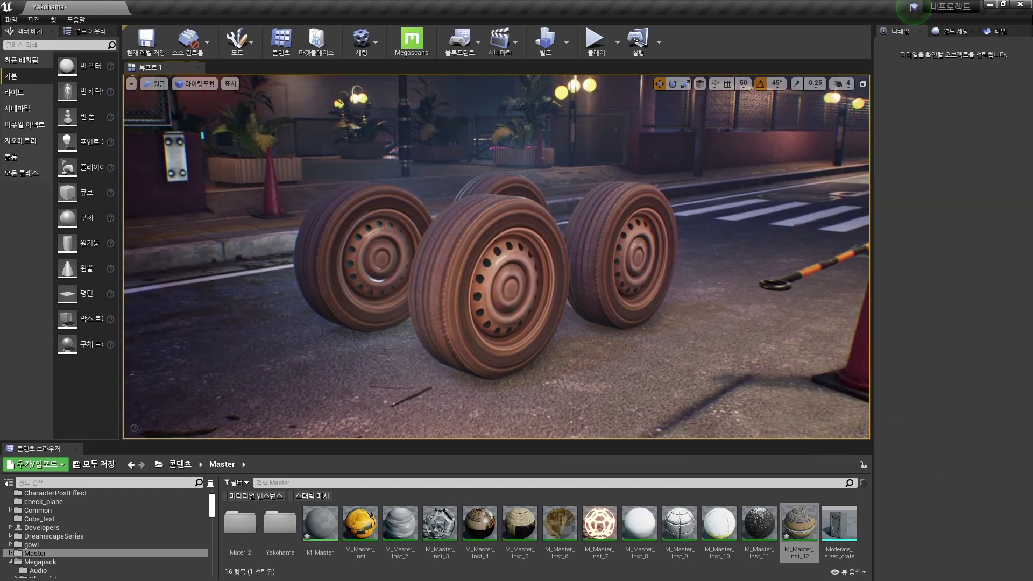
pyautogui.click(491, 277)
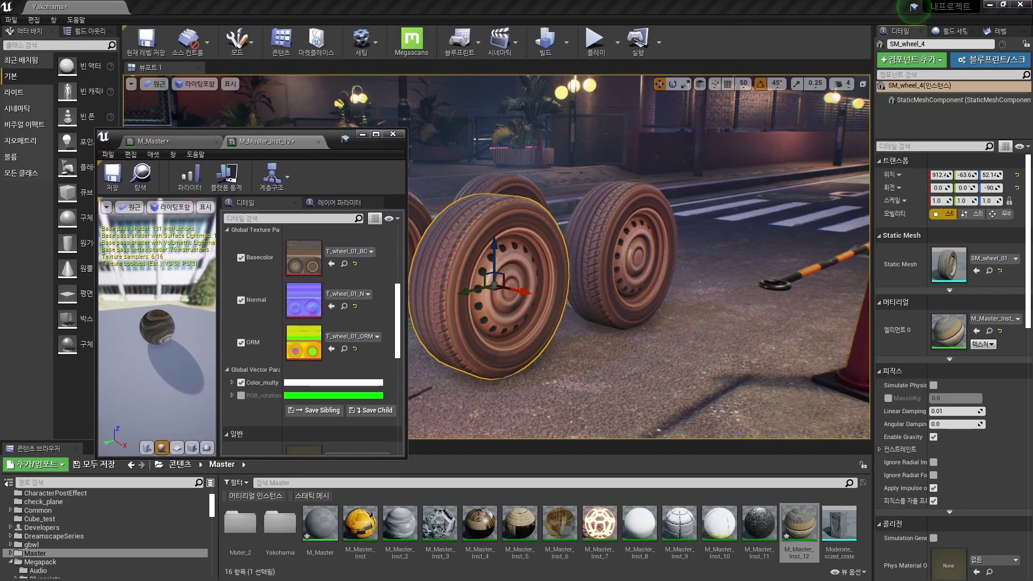
pyautogui.moveTo(96, 130); pyautogui.dragTo(24, 23)
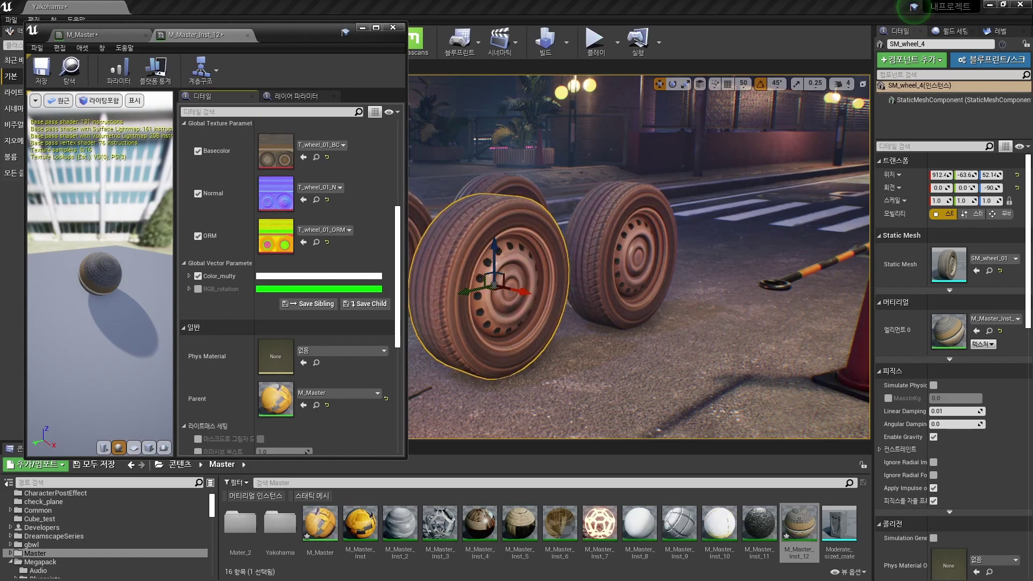
pyautogui.moveTo(407, 458); pyautogui.dragTo(504, 554)
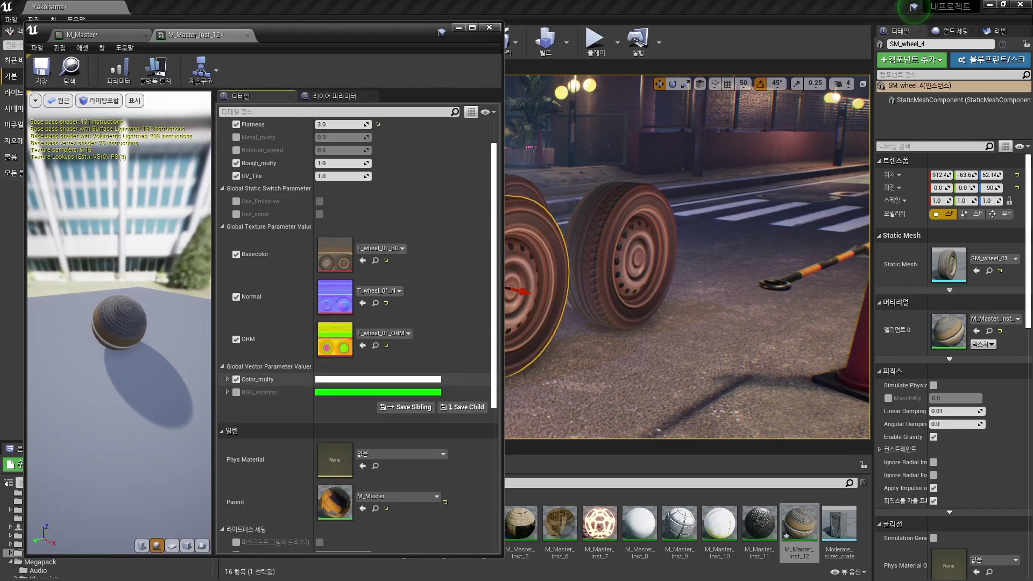
# Enable the RGB_rotation override in M_Master_Inst_12 and expand its channel values
pyautogui.click(236, 392)
pyautogui.click(227, 392)
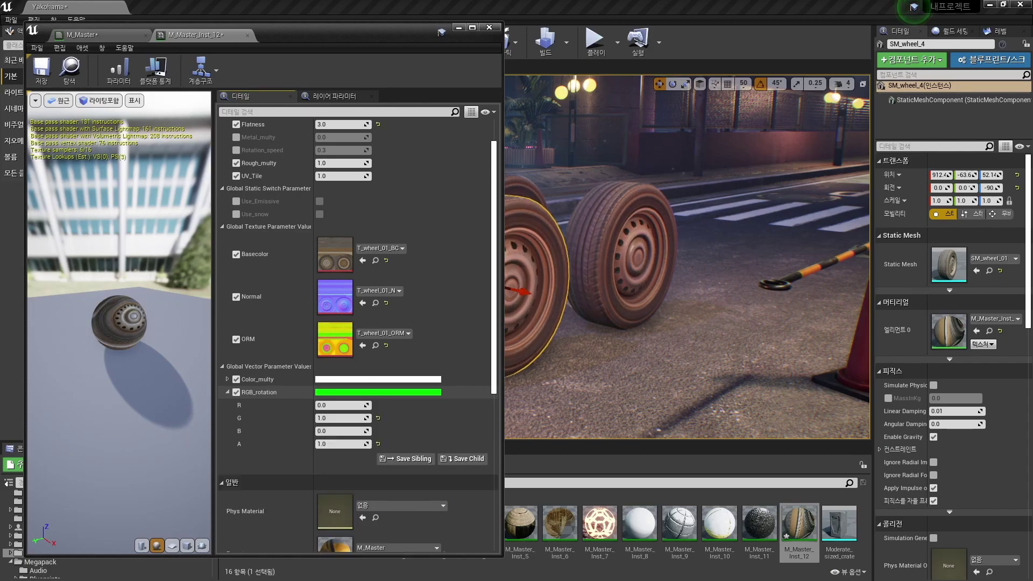
pyautogui.scroll(-2, 345, 395)
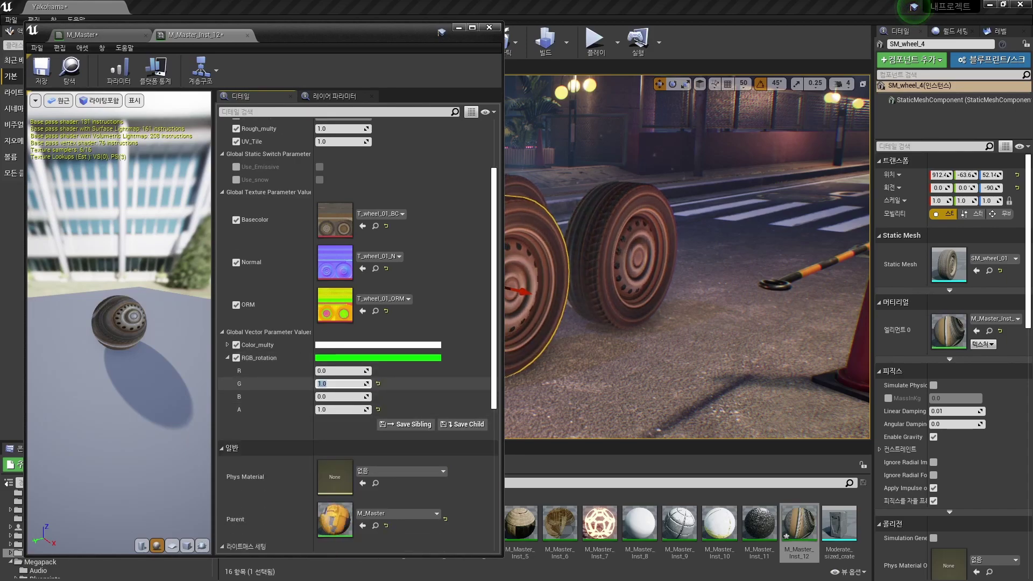
# Try the rotation about the blue axis by setting RGB_rotation's G to 0 and B to 1
pyautogui.write('0')
pyautogui.press('Return')
pyautogui.write('1')
pyautogui.press('Return')
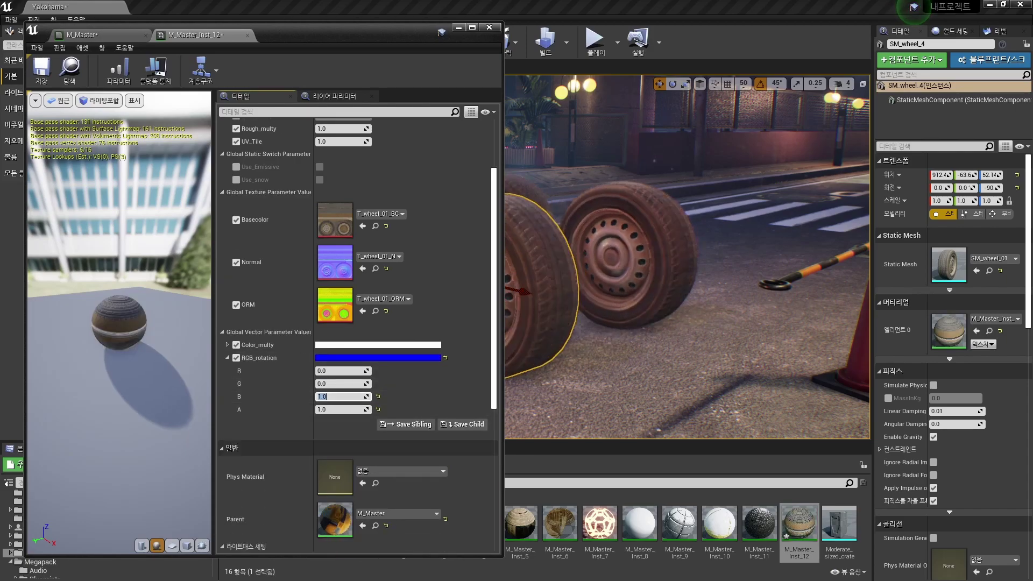
# Try the rotation about the red axis by setting RGB_rotation's B to 0 and R to 1
pyautogui.write('0')
pyautogui.press('Return')
pyautogui.click(341, 371)
pyautogui.write('1')
pyautogui.press('Return')
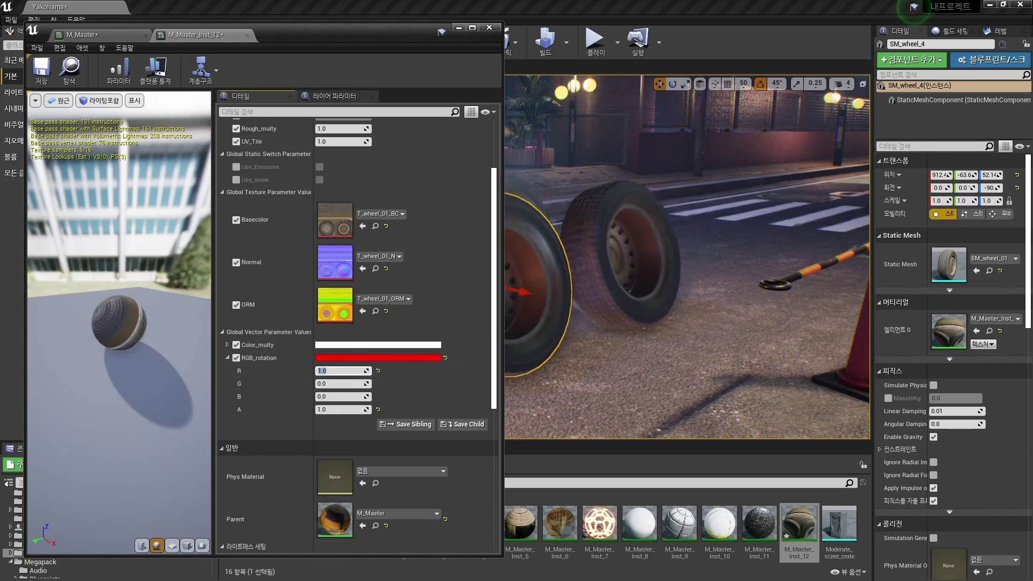
# Shift the instance window to uncover the front wheel, and set RGB_rotation's R to 0 and G to 1
pyautogui.moveTo(361, 35); pyautogui.dragTo(278, 38)
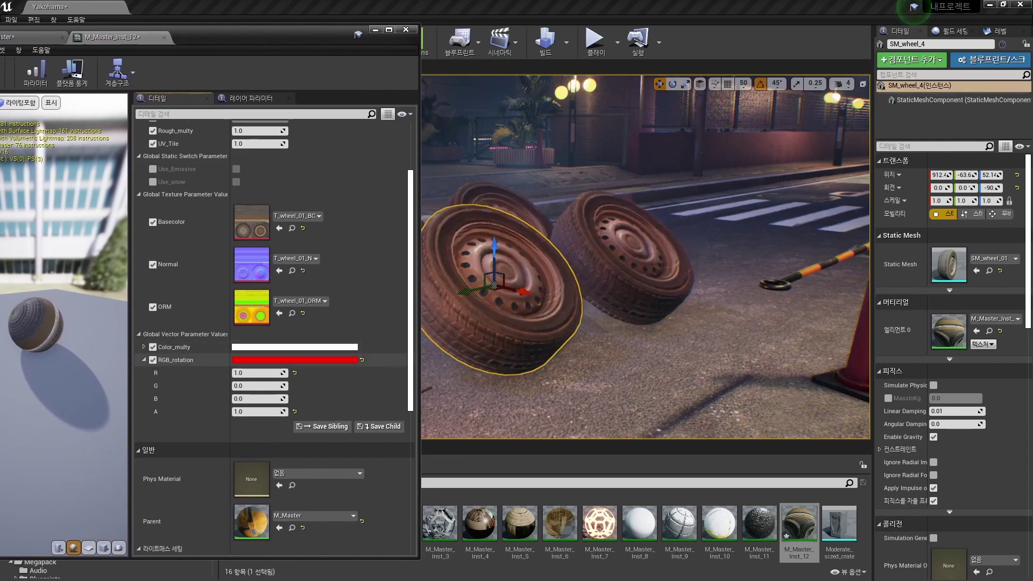
pyautogui.click(259, 373)
pyautogui.write('0')
pyautogui.press('Return')
pyautogui.click(260, 386)
pyautogui.write('1')
pyautogui.press('Return')
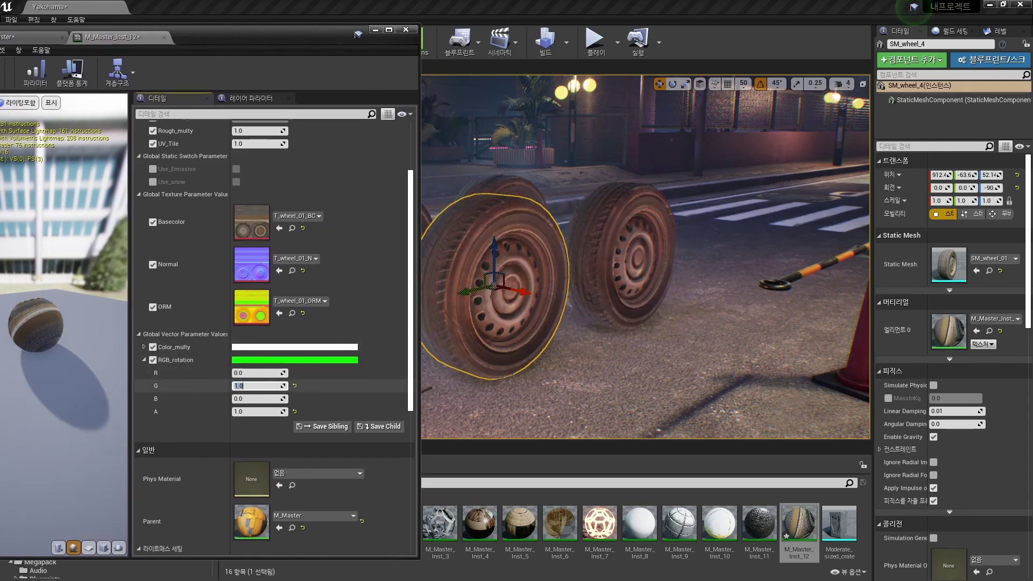
# Override the Rotation_speed parameter of the material instance and raise it to about 6.5
pyautogui.scroll(3, 215, 269)
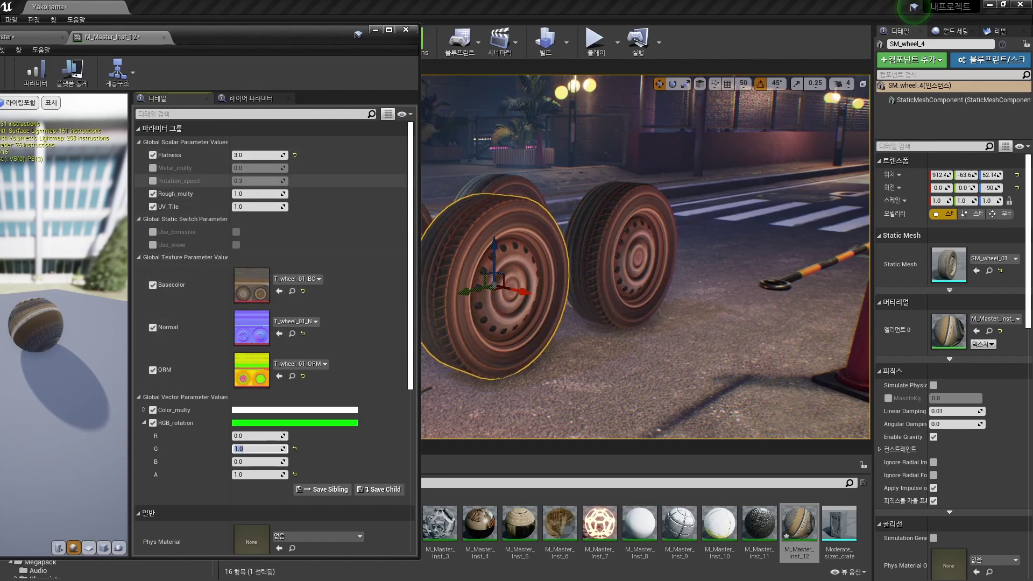
pyautogui.moveTo(258, 181); pyautogui.dragTo(284, 181)
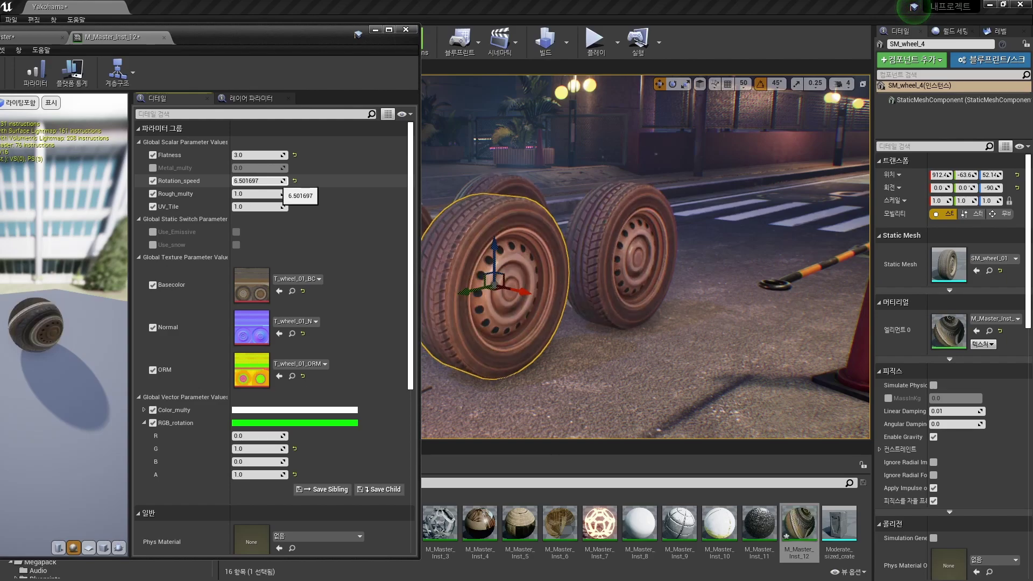
# Try Rotation_speed values of 1.0, 2.0 and 3.0 in the material instance, and go back to 1.0
pyautogui.write('1.0')
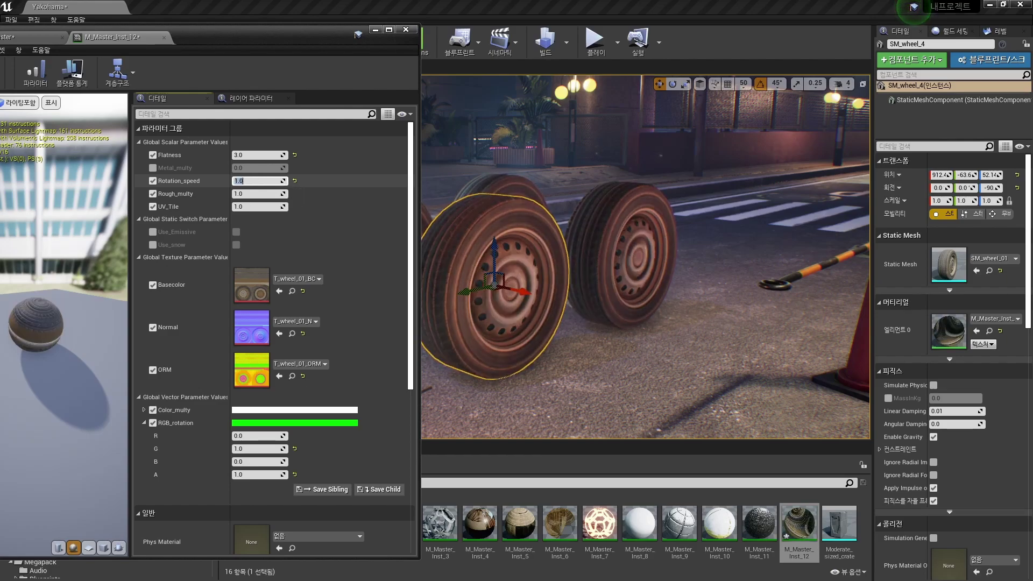
pyautogui.write('2.0')
pyautogui.press('Return')
pyautogui.write('3.0')
pyautogui.press('Return')
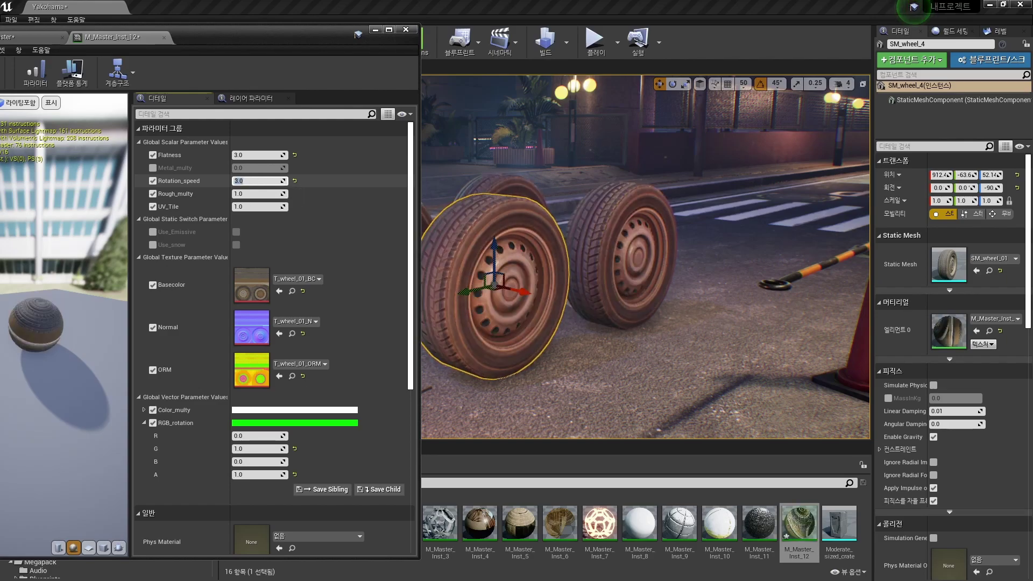
pyautogui.write('1.0')
pyautogui.press('Return')
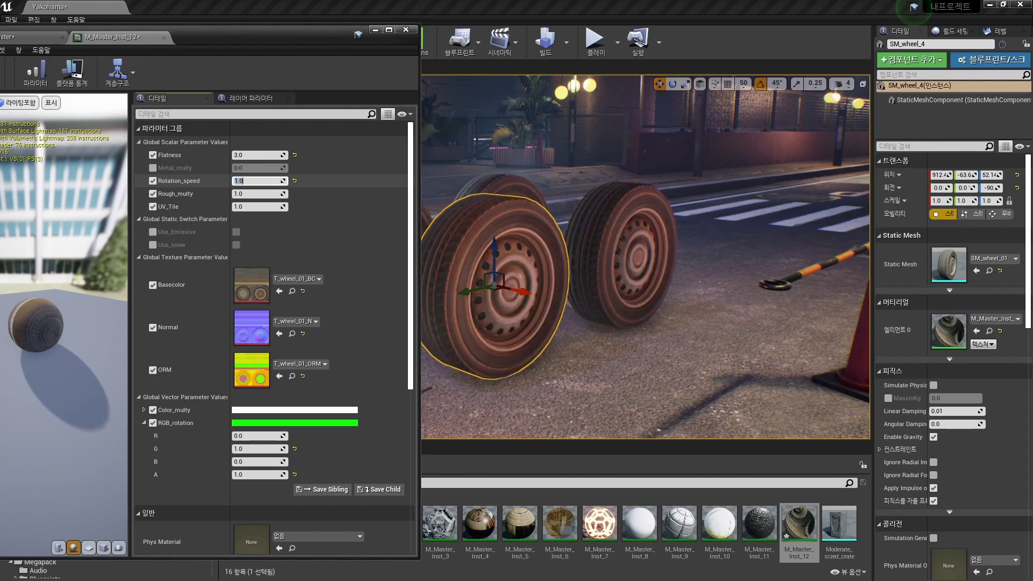
# Slow the wheels down by lowering Rotation_speed to 0.5 and finally to 0.2
pyautogui.write('0.5')
pyautogui.press('Return')
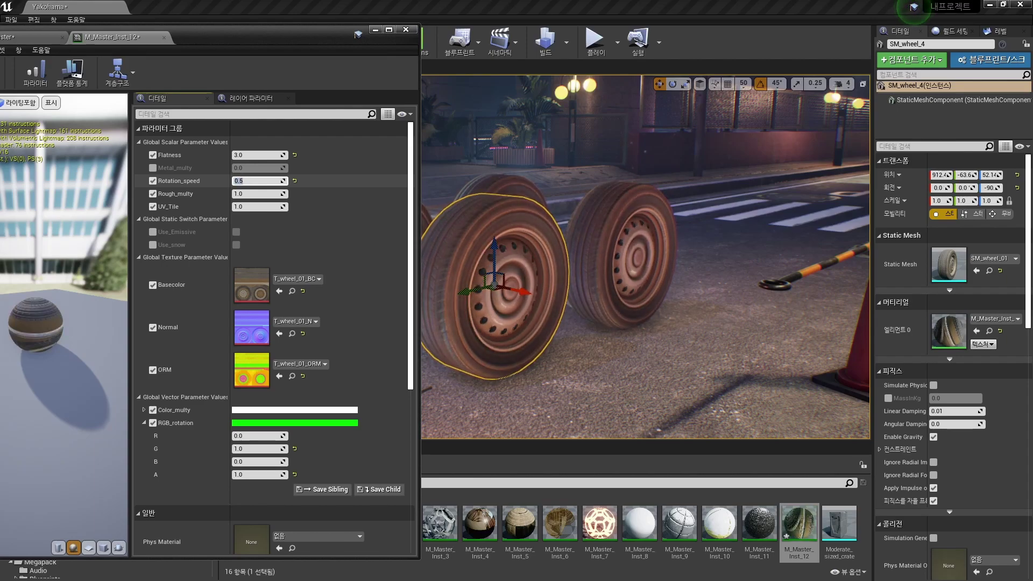
pyautogui.write('0.2')
pyautogui.press('Return')
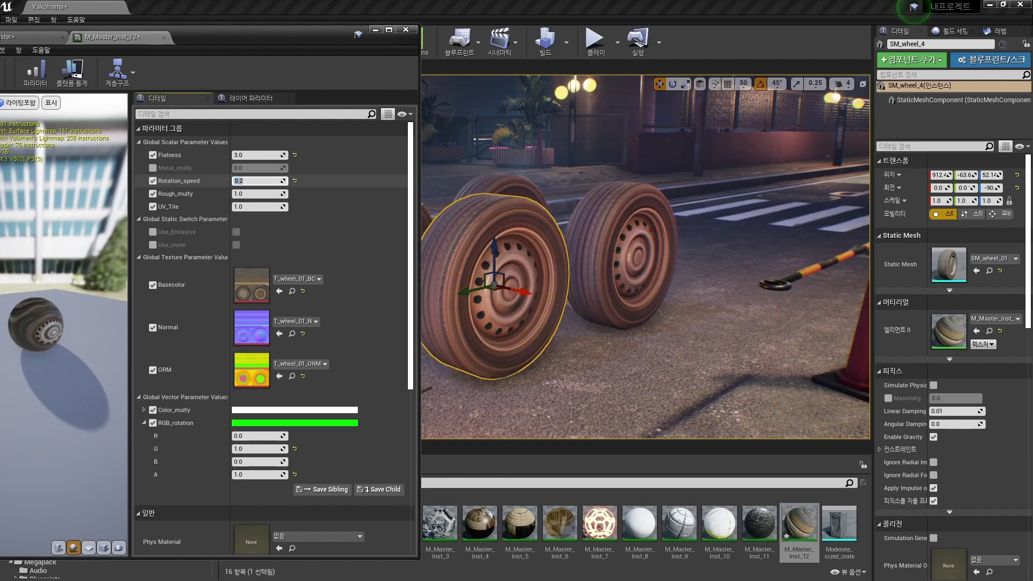
# Open the parent material M_Master and shift the whole RotateAboutAxis node group left to make room before the texture nodes
pyautogui.moveTo(258, 36); pyautogui.dragTo(359, 30)
pyautogui.scroll(-9, 353, 422)
pyautogui.doubleClick(349, 417)
pyautogui.click(489, 24)
pyautogui.moveTo(441, 209); pyautogui.dragTo(551, 214, button='right')
pyautogui.moveTo(552, 177); pyautogui.dragTo(389, 335)
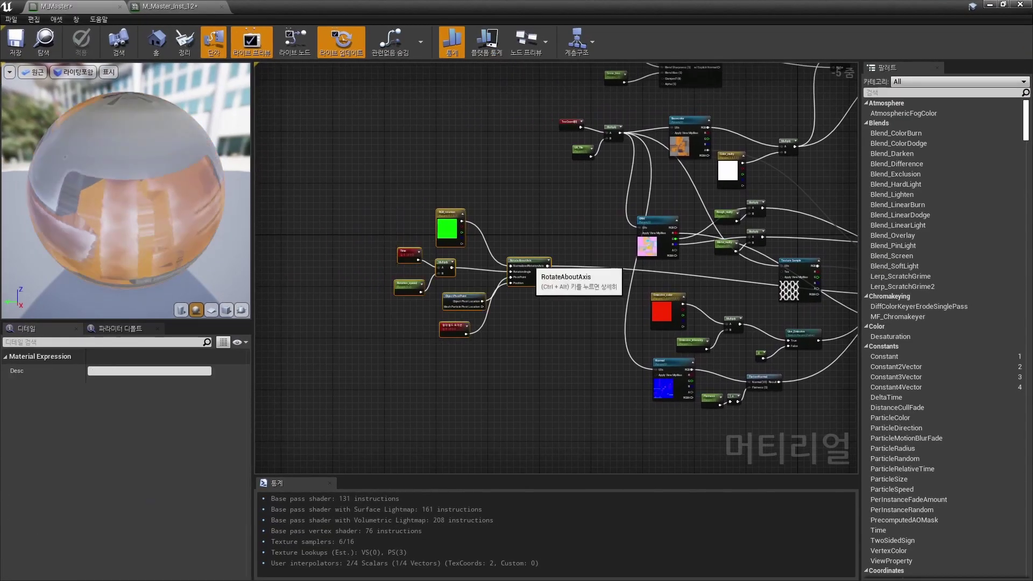
pyautogui.moveTo(528, 265); pyautogui.dragTo(470, 261)
pyautogui.click(531, 280)
# Add a StaticSwitchParameter node to the right of RotateAboutAxis and name it Use_Rotate
pyautogui.scroll(3, 532, 266)
pyautogui.rightClick(535, 249)
pyautogui.write('staticsw')
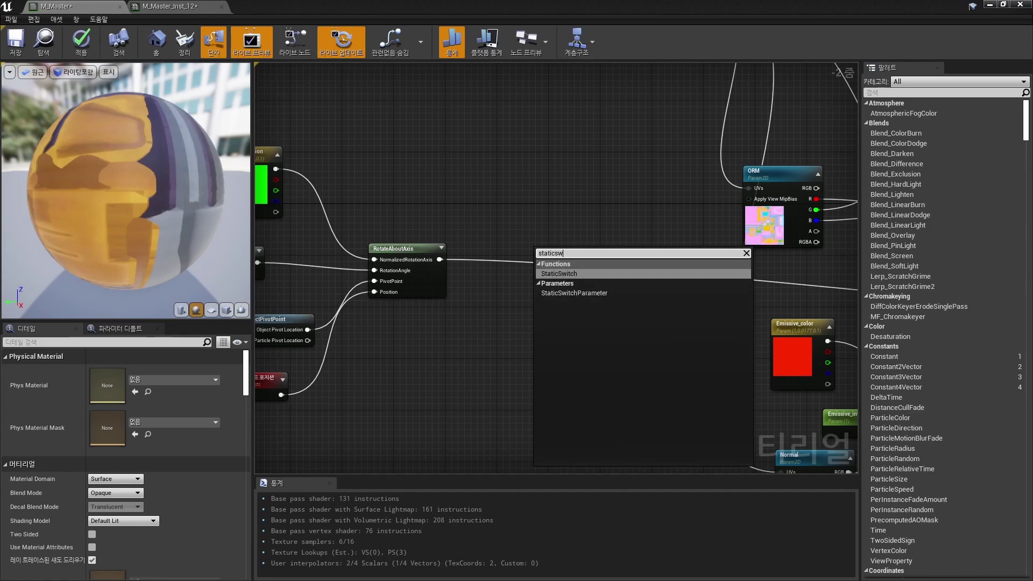
pyautogui.press('Down')
pyautogui.press('Return')
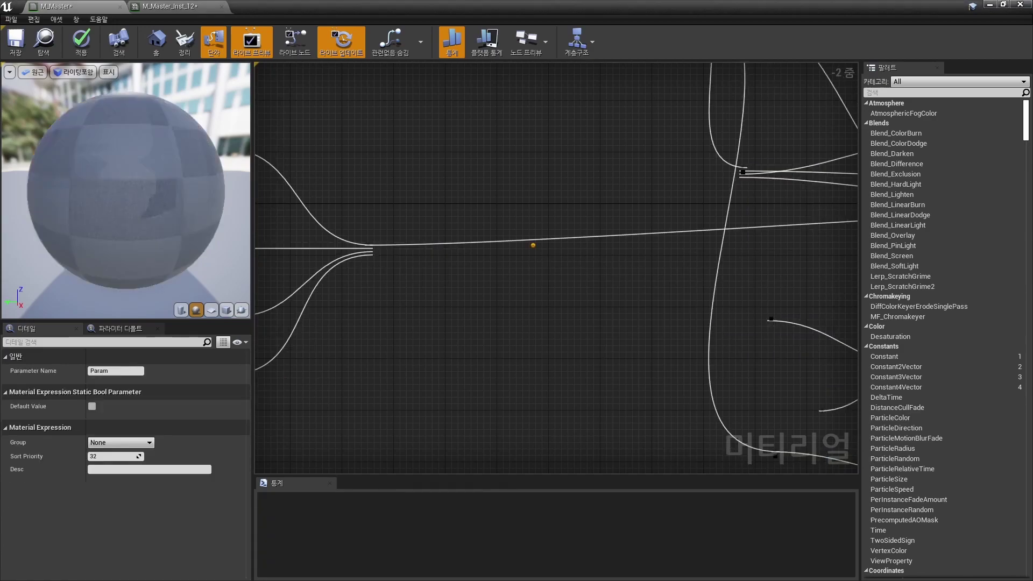
pyautogui.write('Use')
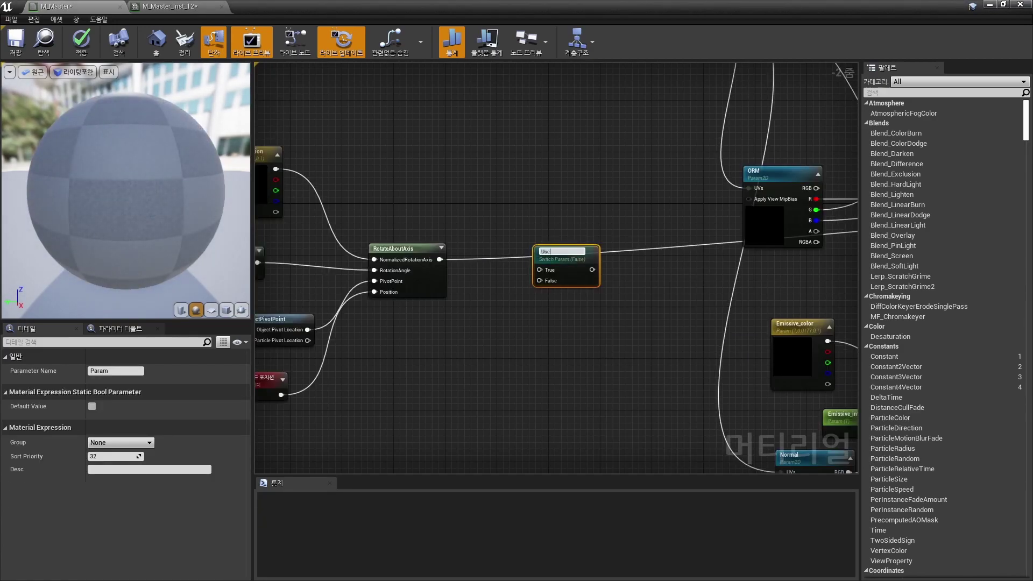
pyautogui.write('_Rotate')
pyautogui.press('Return')
# Connect the RotateAboutAxis output to Use_Rotate's True input and a new constant of 0 to its False input
pyautogui.moveTo(439, 260); pyautogui.dragTo(541, 269)
pyautogui.click(479, 325)
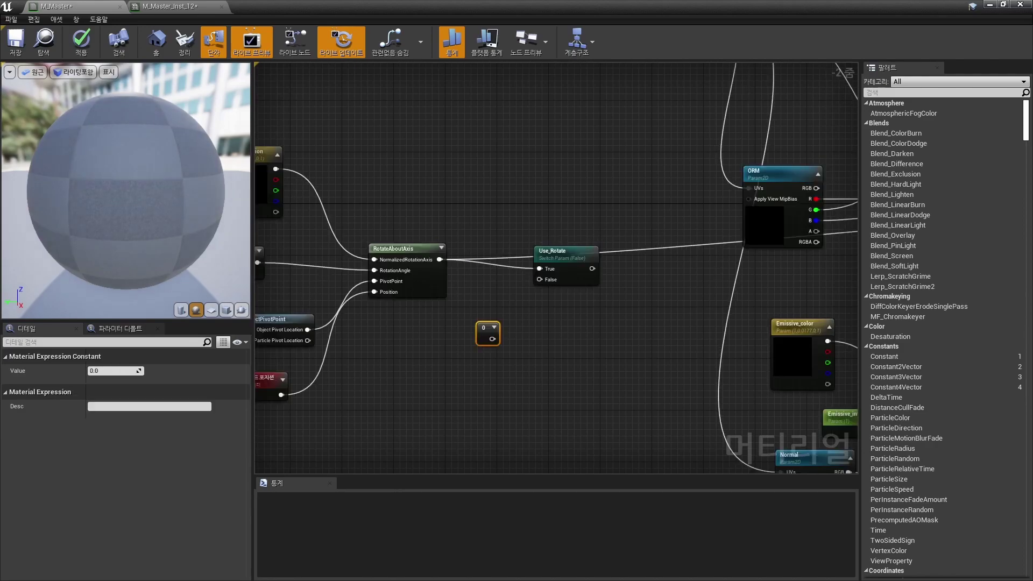
pyautogui.moveTo(493, 339); pyautogui.dragTo(539, 279)
# Transfer RotateAboutAxis's outgoing links to Use_Rotate's output, and reconnect RotateAboutAxis to the switch's True input
pyautogui.keyDown('alt'); pyautogui.click(439, 259); pyautogui.keyUp('alt')
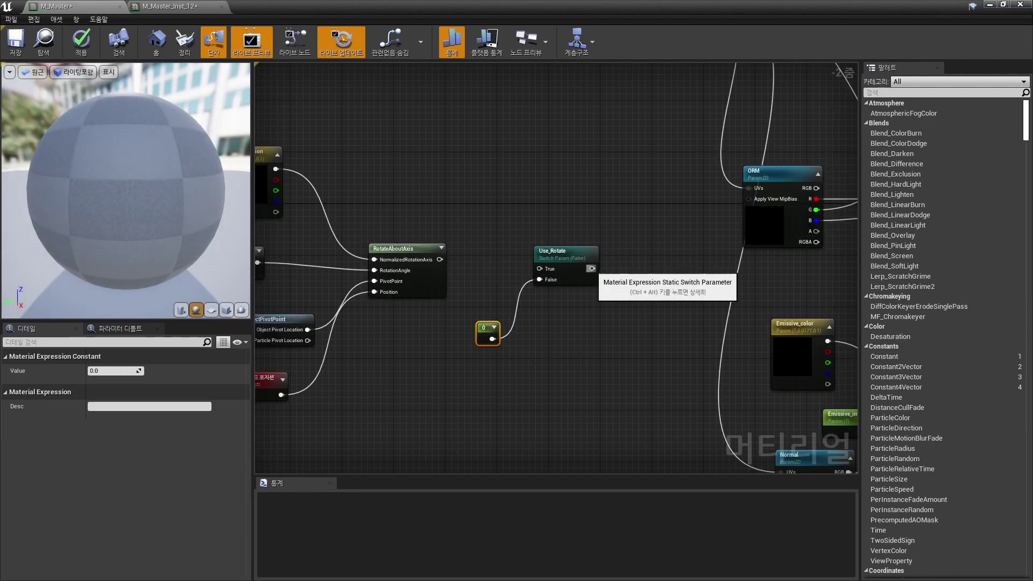
pyautogui.hotkey('ctrl', 'z')
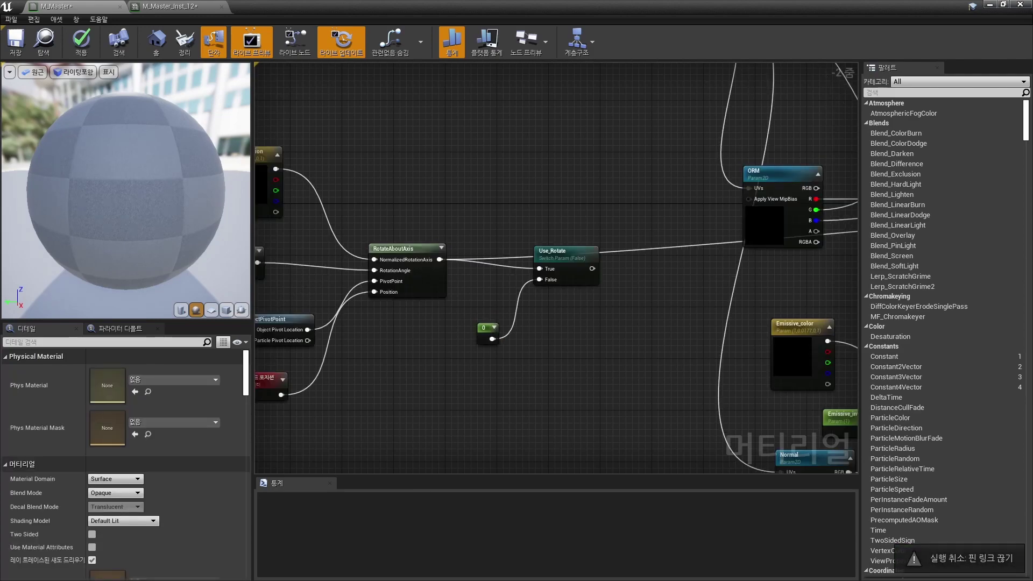
pyautogui.keyDown('ctrl'); pyautogui.moveTo(440, 260); pyautogui.dragTo(591, 269); pyautogui.keyUp('ctrl')
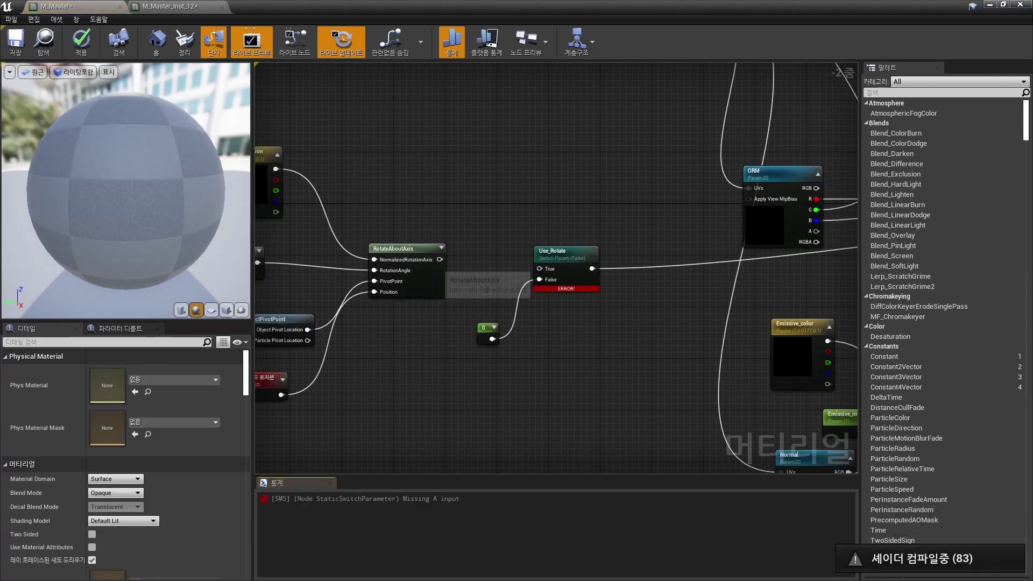
pyautogui.moveTo(440, 259); pyautogui.dragTo(543, 269)
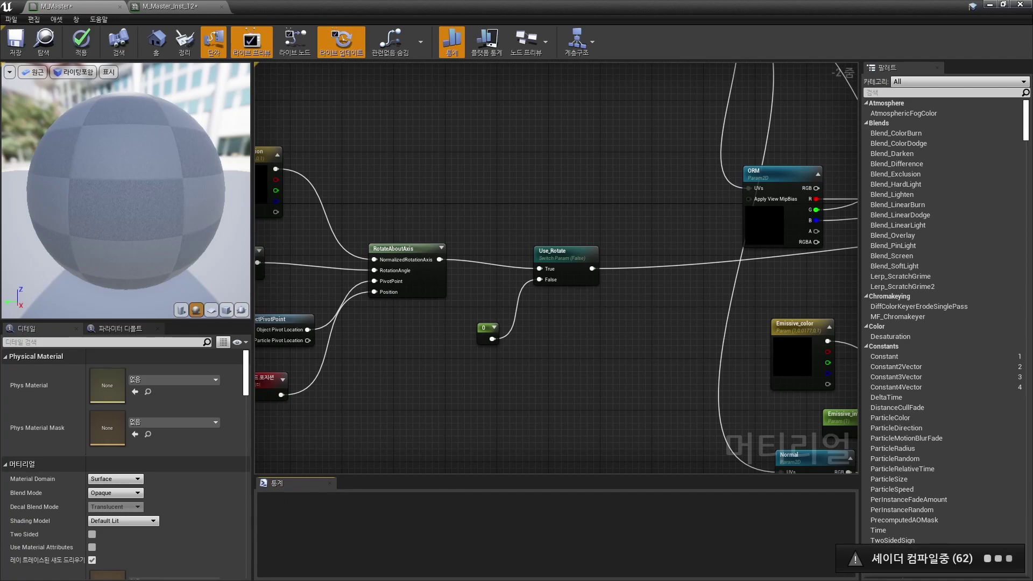
# Apply the changes to M_Master, and override and enable the Use_Rotate switch in M_Master_Inst_12
pyautogui.scroll(-3, 518, 226)
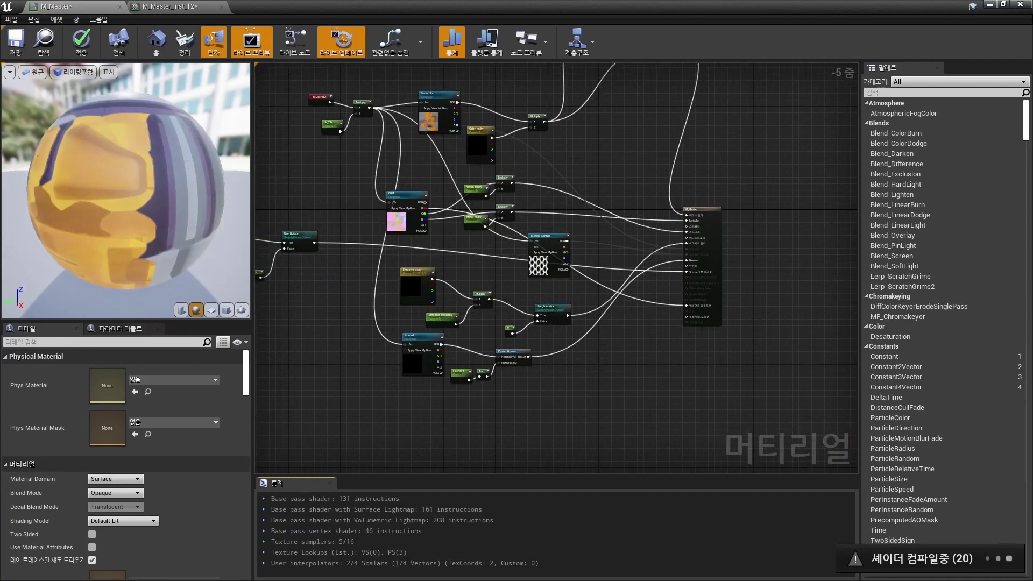
pyautogui.click(80, 42)
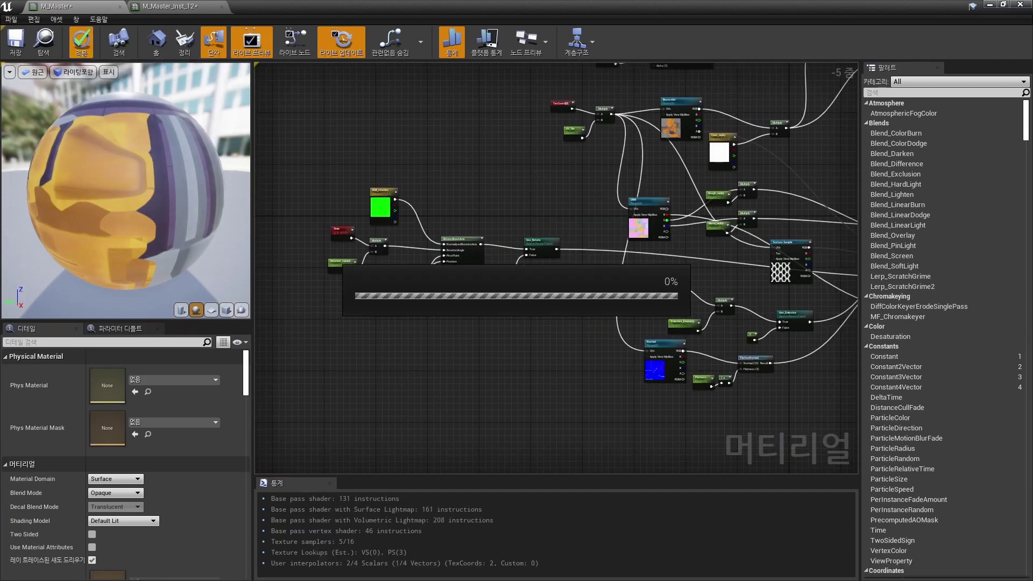
pyautogui.click(173, 7)
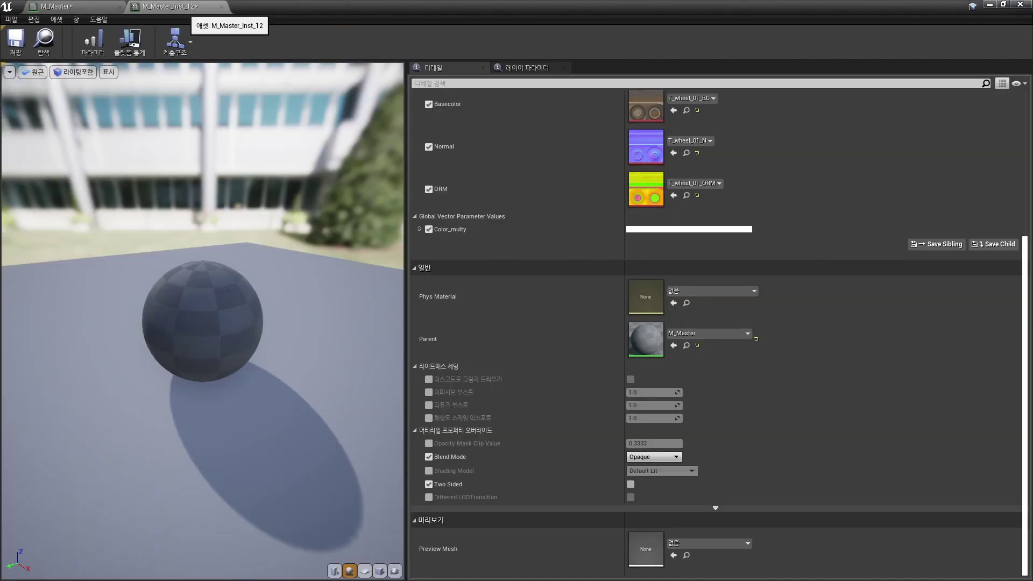
pyautogui.scroll(3, 539, 207)
pyautogui.moveTo(527, 8); pyautogui.dragTo(268, 34)
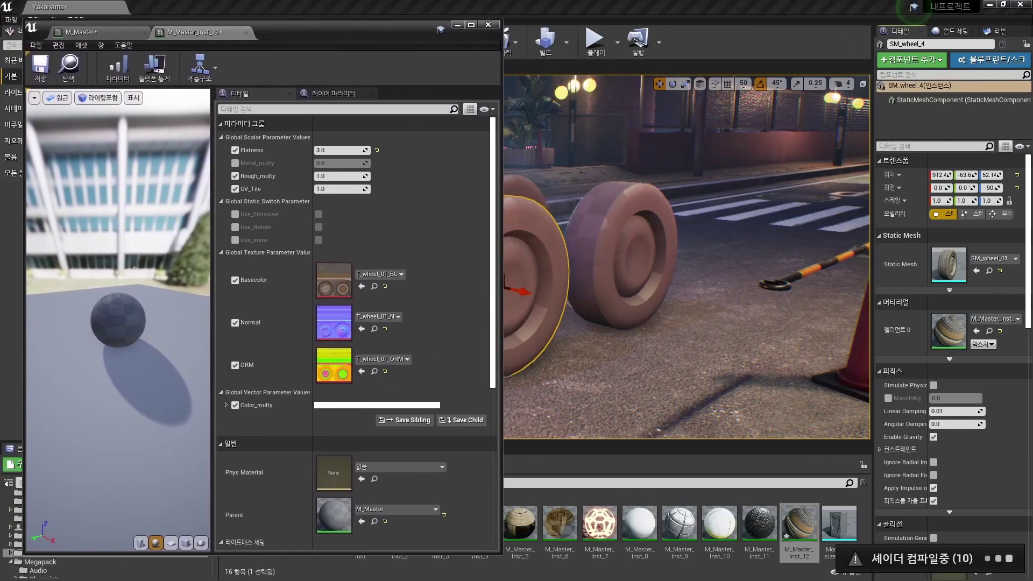
pyautogui.click(236, 227)
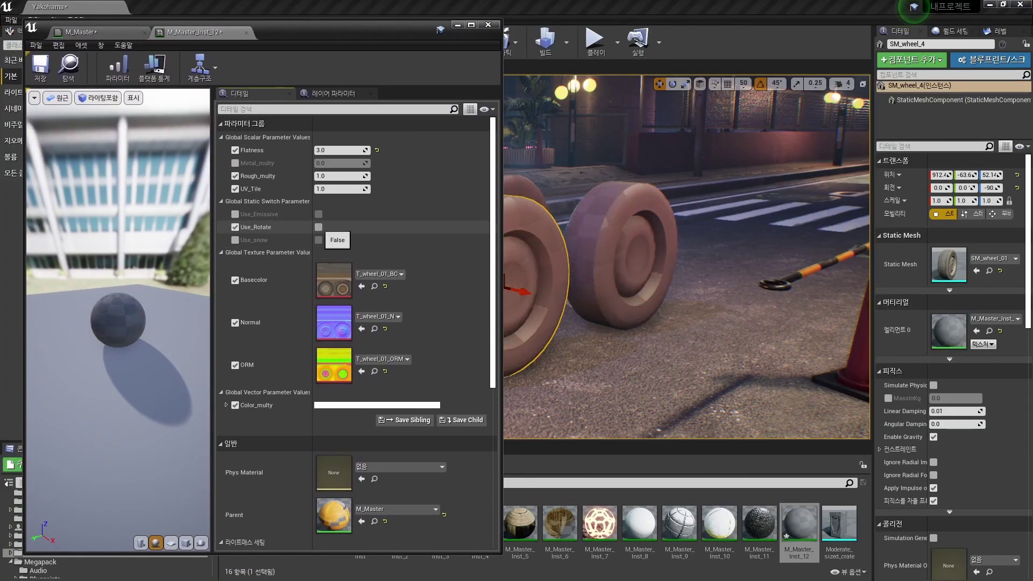
pyautogui.click(319, 227)
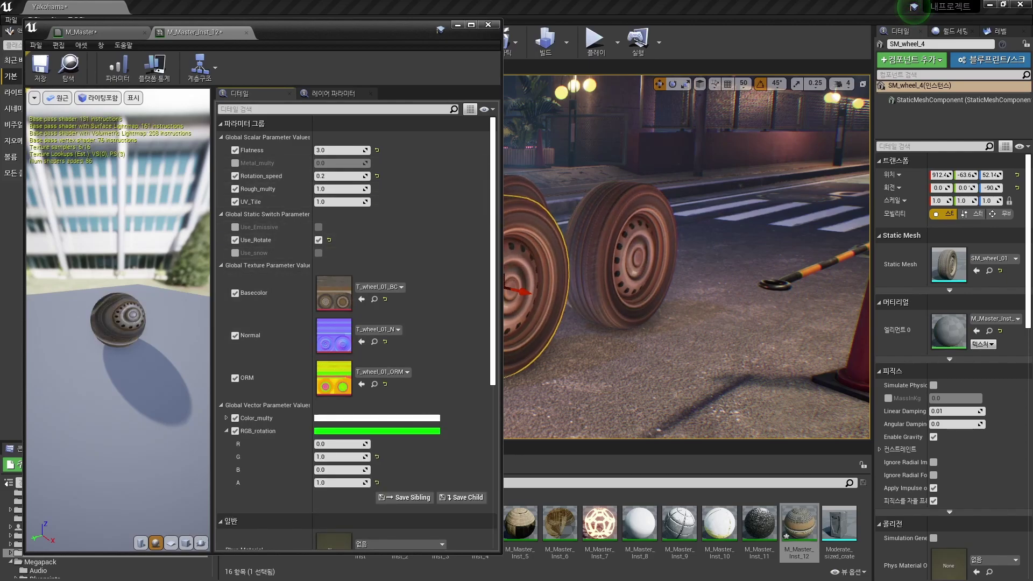
# Minimise the material editor, deselect the wheel and examine the rotation of the four wheels in the level from above and close up
pyautogui.click(458, 24)
pyautogui.scroll(4, 497, 256)
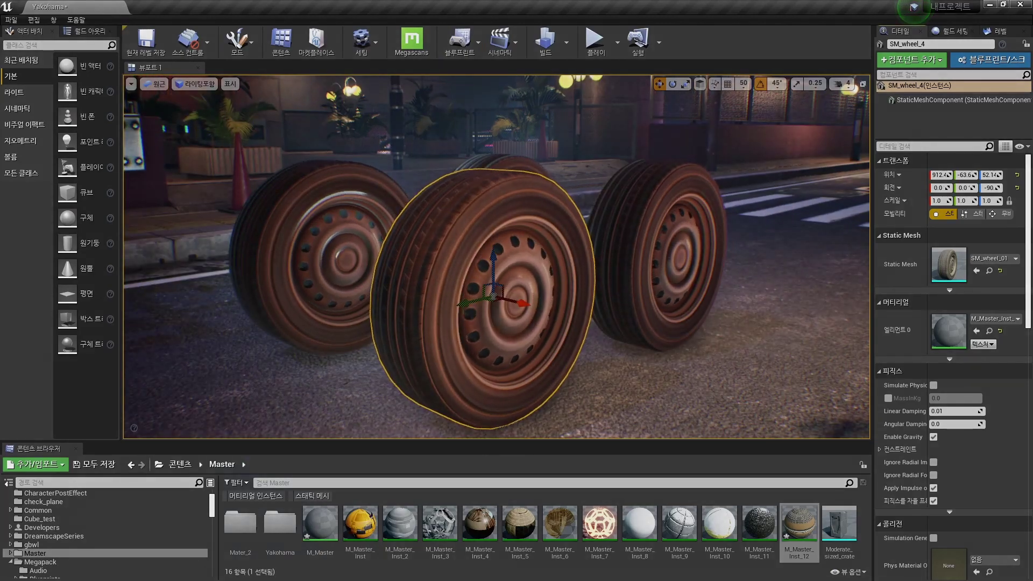
pyautogui.press('Escape')
pyautogui.moveTo(497, 256); pyautogui.dragTo(498, 306, button='right')
pyautogui.moveTo(496, 257); pyautogui.dragTo(496, 345, button='right')
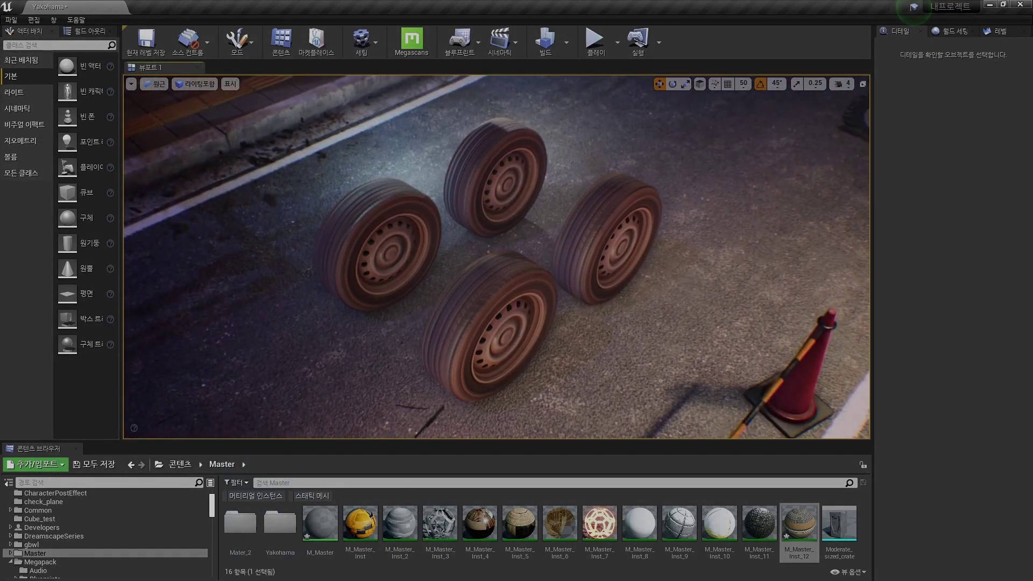
pyautogui.press('w')
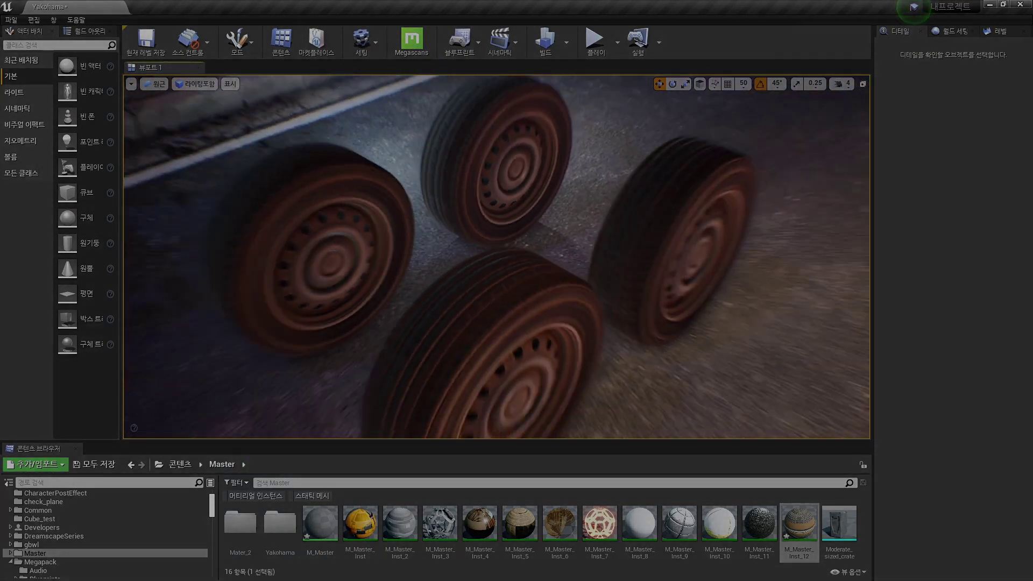